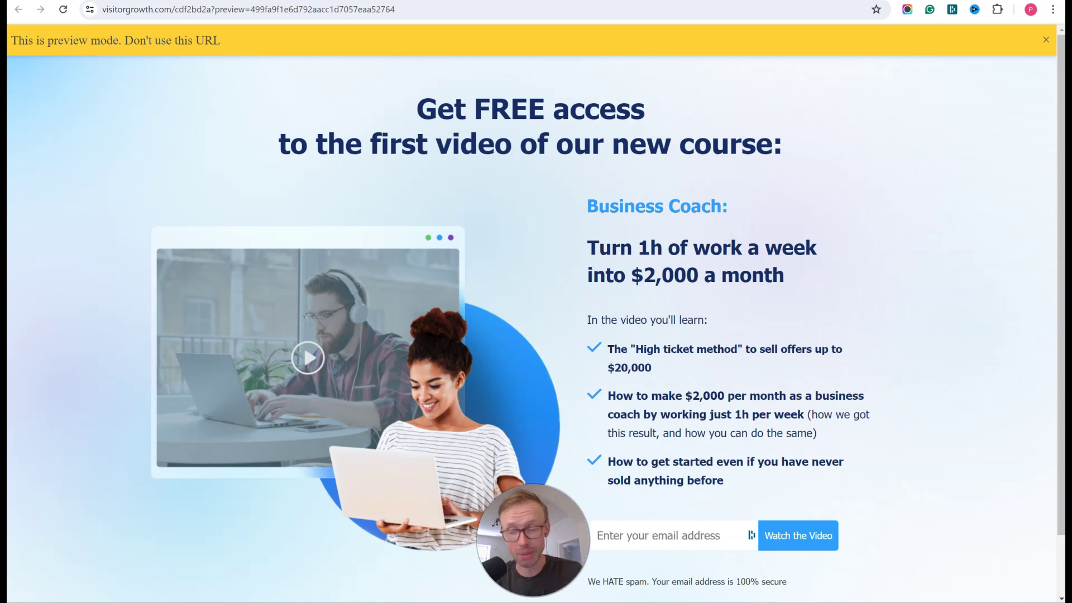
Review the squeeze page preview, highlighting its headline, the 1h-per-week bullet and the Business Coach heading.
{"action": "left_click_drag", "start_coordinate": [419, 93], "coordinate": [873, 441]}
{"action": "left_click", "coordinate": [874, 439]}
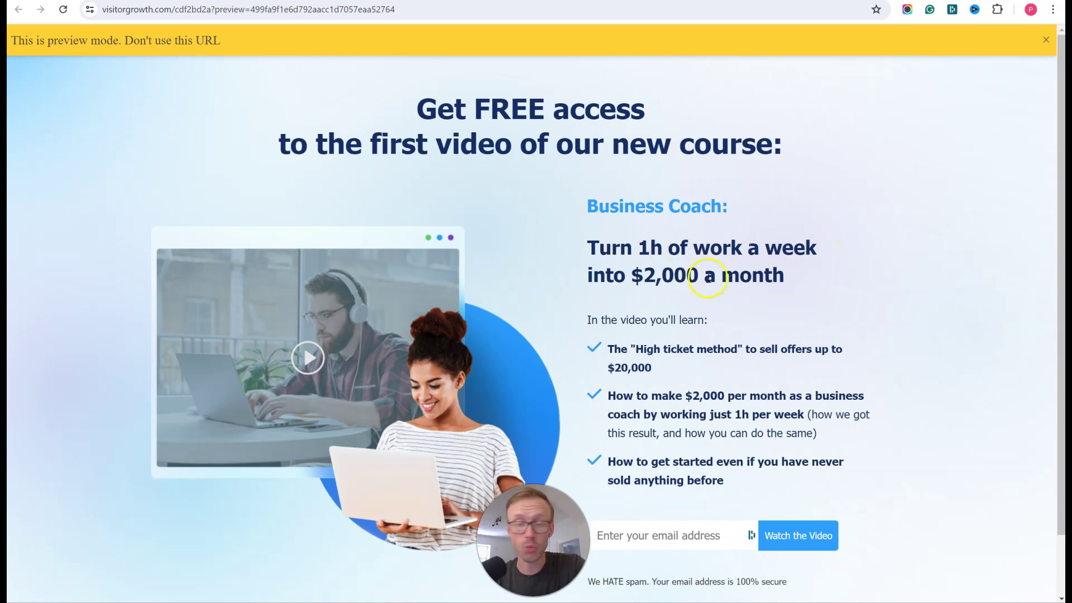
{"action": "left_click_drag", "start_coordinate": [416, 109], "coordinate": [536, 139]}
{"action": "left_click", "coordinate": [536, 134]}
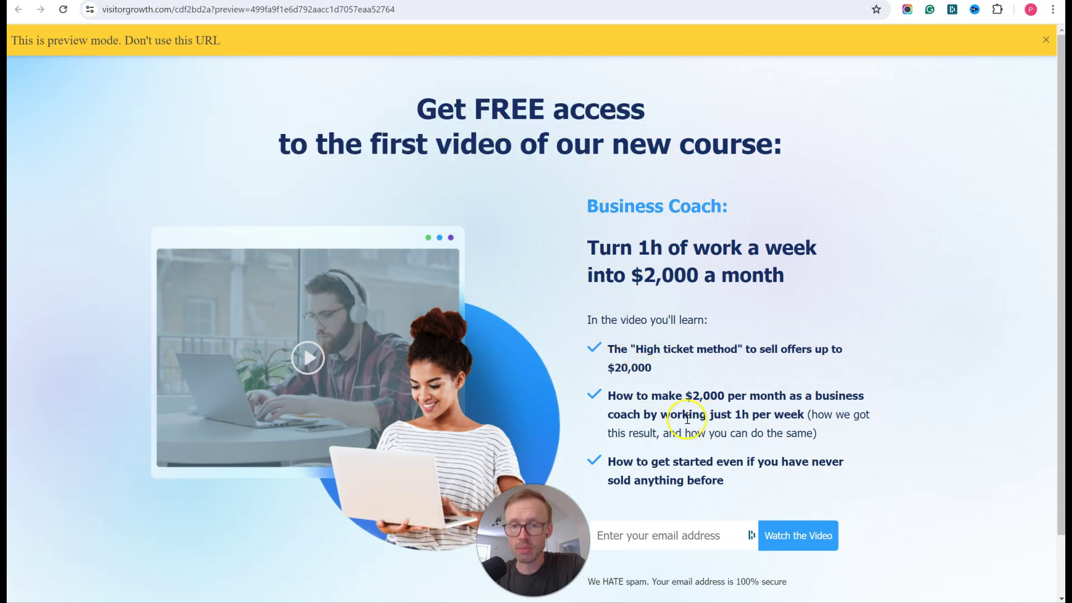
{"action": "left_click_drag", "start_coordinate": [834, 434], "coordinate": [697, 423]}
{"action": "left_click", "coordinate": [650, 270]}
{"action": "left_click_drag", "start_coordinate": [597, 205], "coordinate": [574, 163]}
{"action": "left_click", "coordinate": [712, 212]}
{"action": "left_click", "coordinate": [561, 136]}
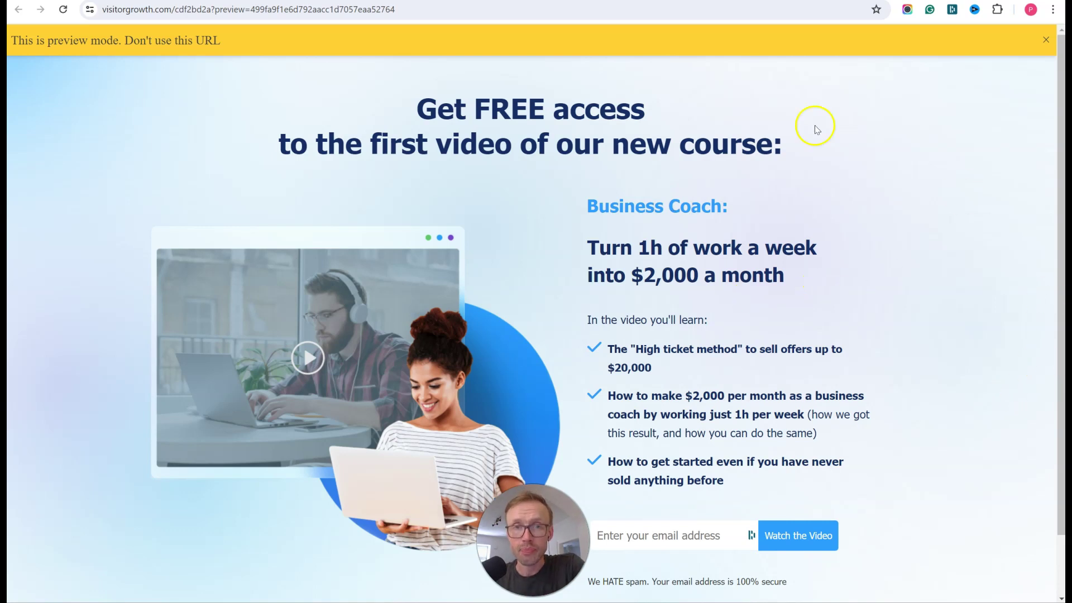
Review the ChatGPT prompt that asks for headline and subheadline variations.
{"action": "key", "text": "ctrl+Tab"}
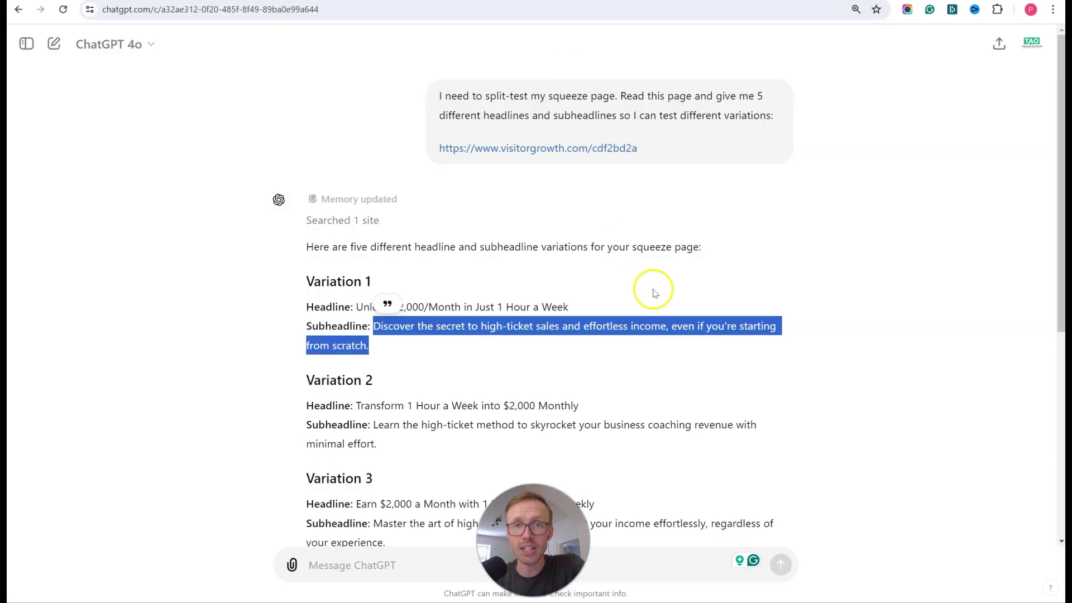
{"action": "left_click", "coordinate": [816, 261]}
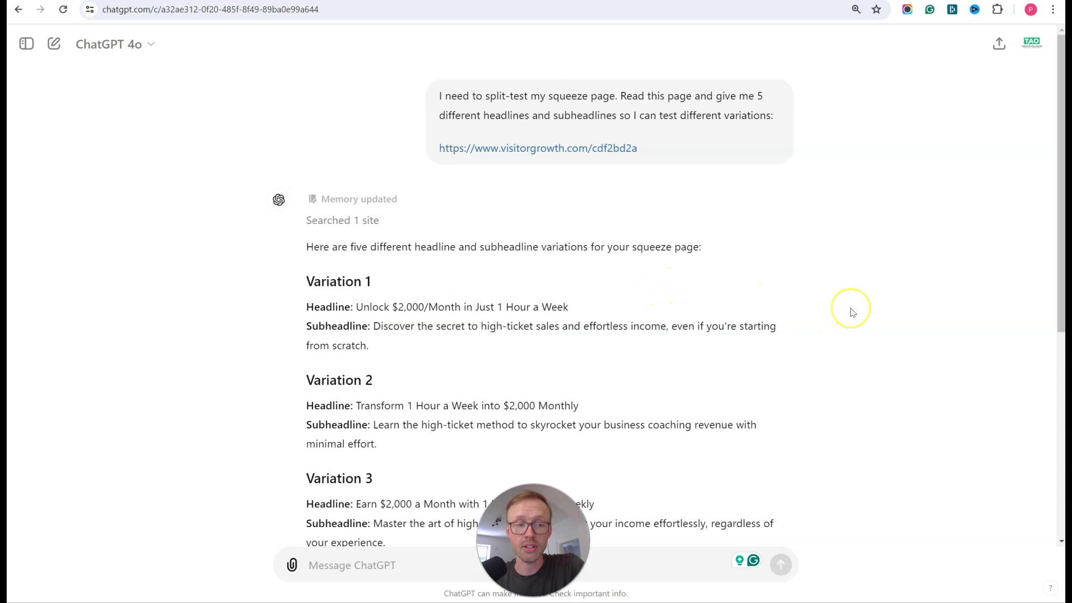
{"action": "left_click_drag", "start_coordinate": [443, 96], "coordinate": [743, 126]}
{"action": "left_click", "coordinate": [746, 126]}
{"action": "left_click_drag", "start_coordinate": [437, 97], "coordinate": [724, 123]}
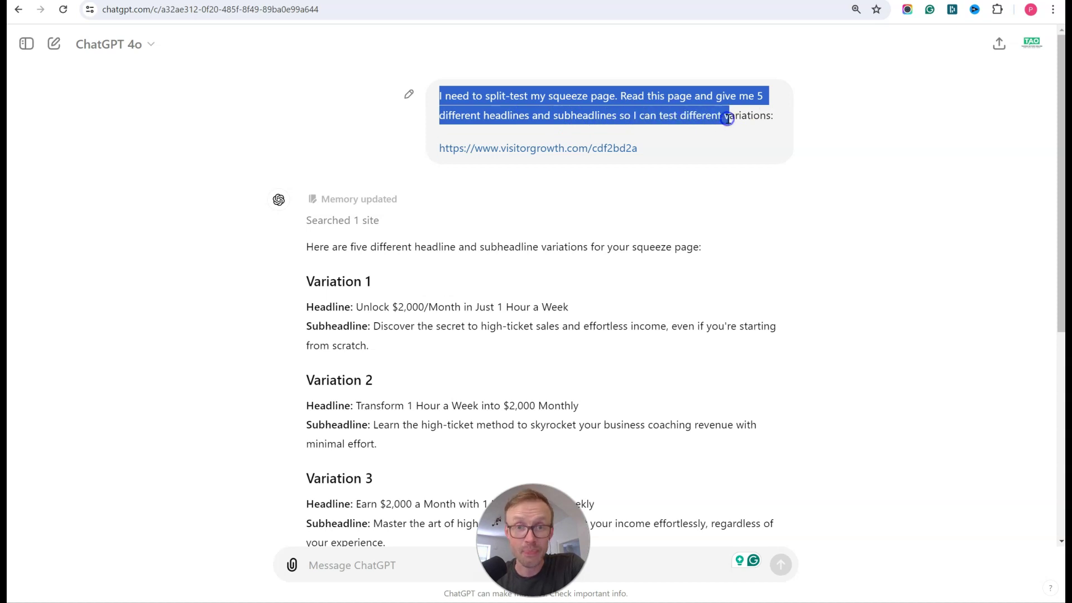
{"action": "left_click", "coordinate": [727, 118]}
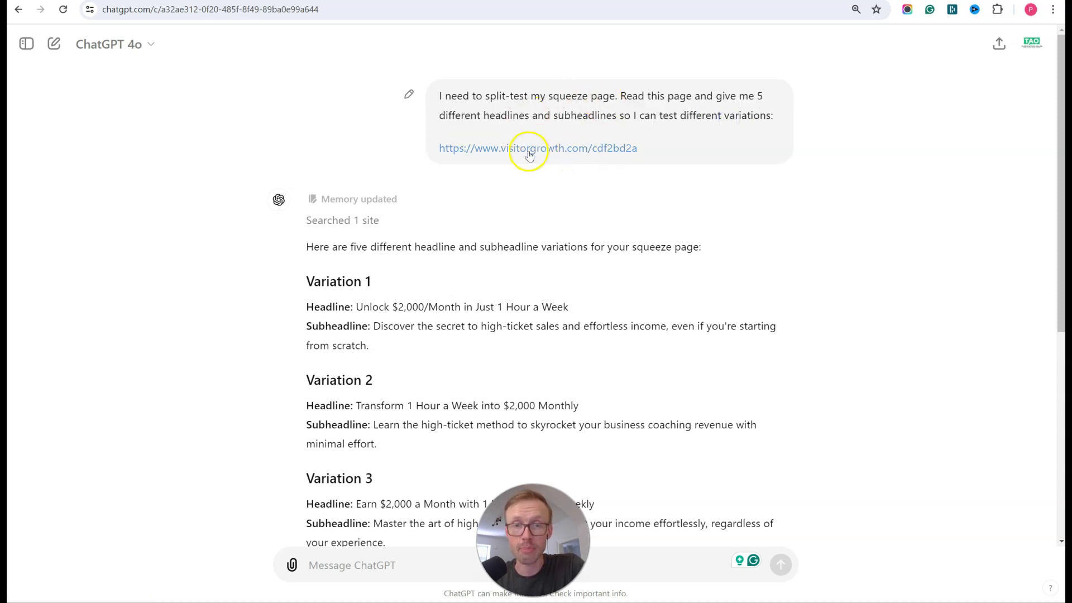
Copy Variation 1's headline 'Unlock $2,000/Month in Just 1 Hour a Week'.
{"action": "scroll", "coordinate": [675, 223], "scroll_direction": "down", "scroll_amount": 6}
{"action": "scroll", "coordinate": [437, 256], "scroll_direction": "up", "scroll_amount": 6}
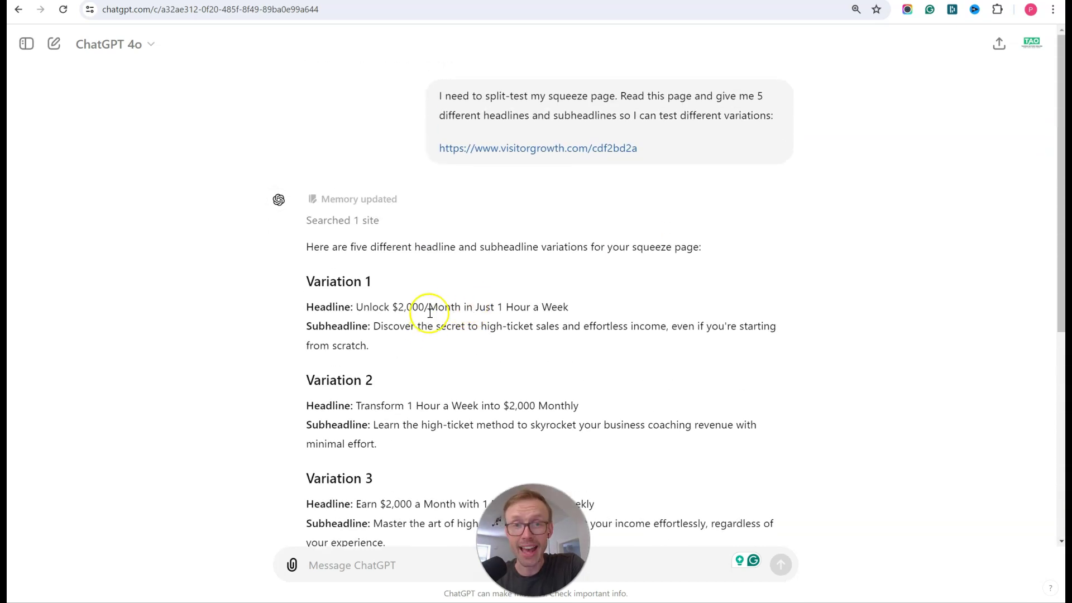
{"action": "left_click_drag", "start_coordinate": [568, 306], "coordinate": [357, 304]}
{"action": "key", "text": "ctrl+c"}
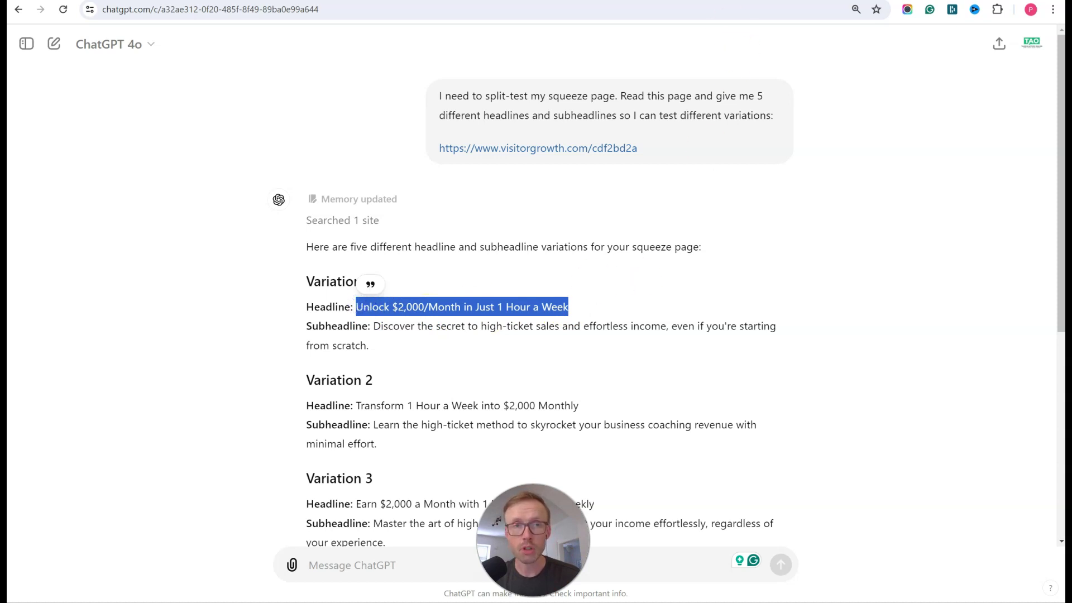
{"action": "left_click", "coordinate": [734, 1]}
Replace the page headline with 'Unlock $2,000/Month in Just 1 Hour a Week'.
{"action": "double_click", "coordinate": [600, 142]}
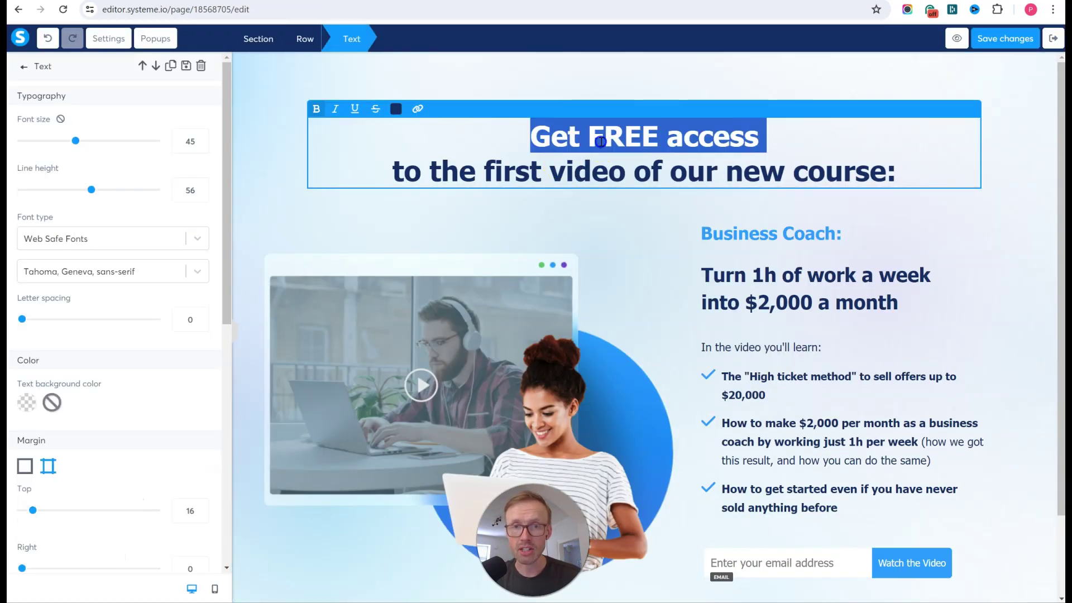
{"action": "triple_click", "coordinate": [601, 142]}
{"action": "key", "text": "ctrl+v"}
{"action": "left_click", "coordinate": [517, 179]}
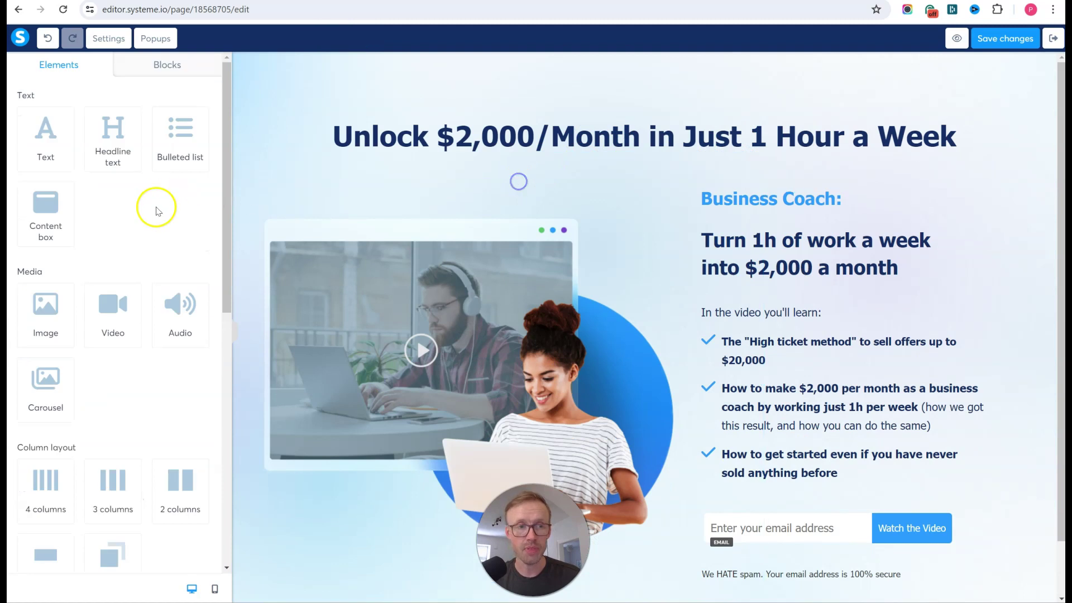
Add a text block below with the 'Discover the secret' subheadline, then save and preview the page.
{"action": "left_click_drag", "start_coordinate": [48, 134], "coordinate": [648, 162]}
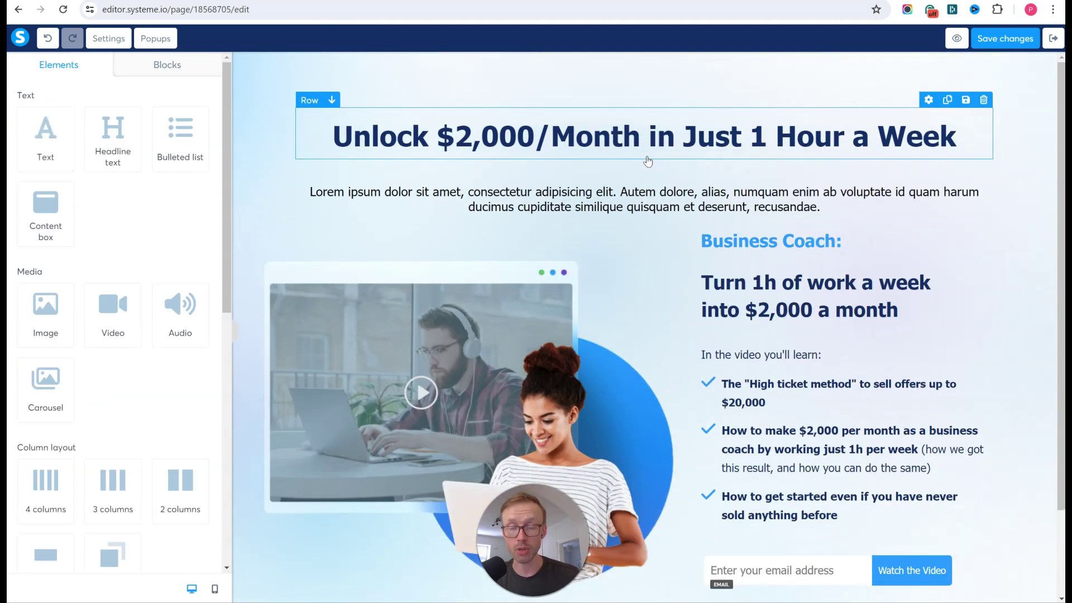
{"action": "left_click", "coordinate": [650, 151]}
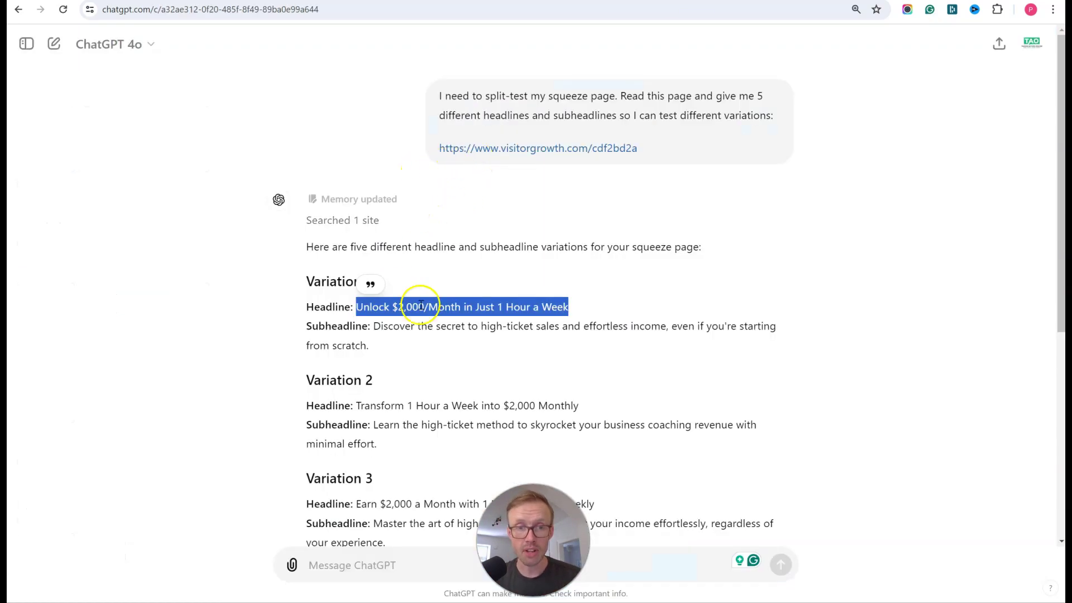
{"action": "left_click_drag", "start_coordinate": [386, 343], "coordinate": [377, 328]}
{"action": "key", "text": "ctrl+c"}
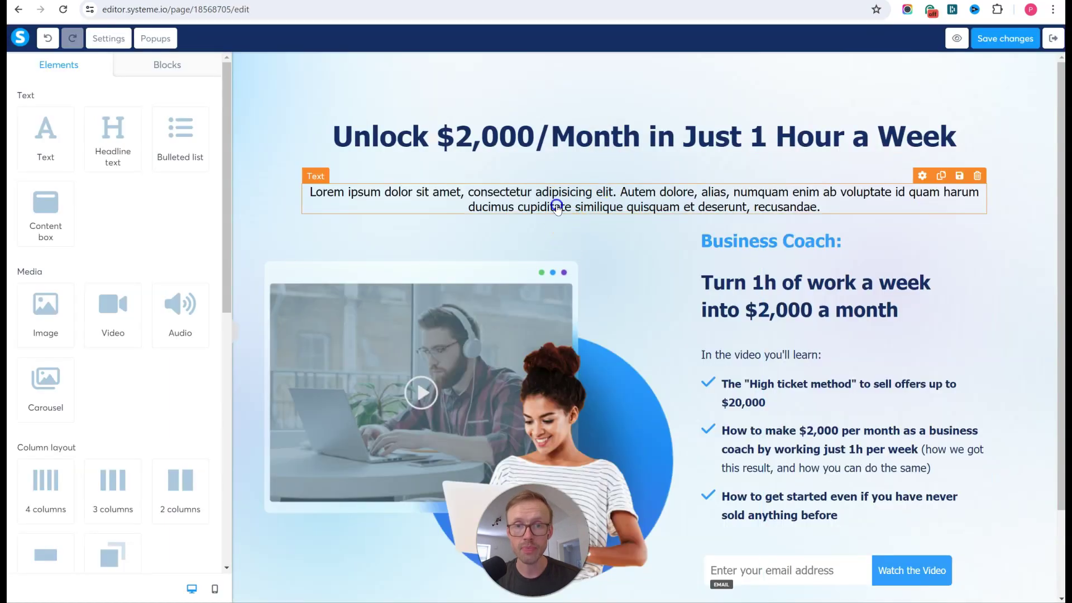
{"action": "triple_click", "coordinate": [556, 205]}
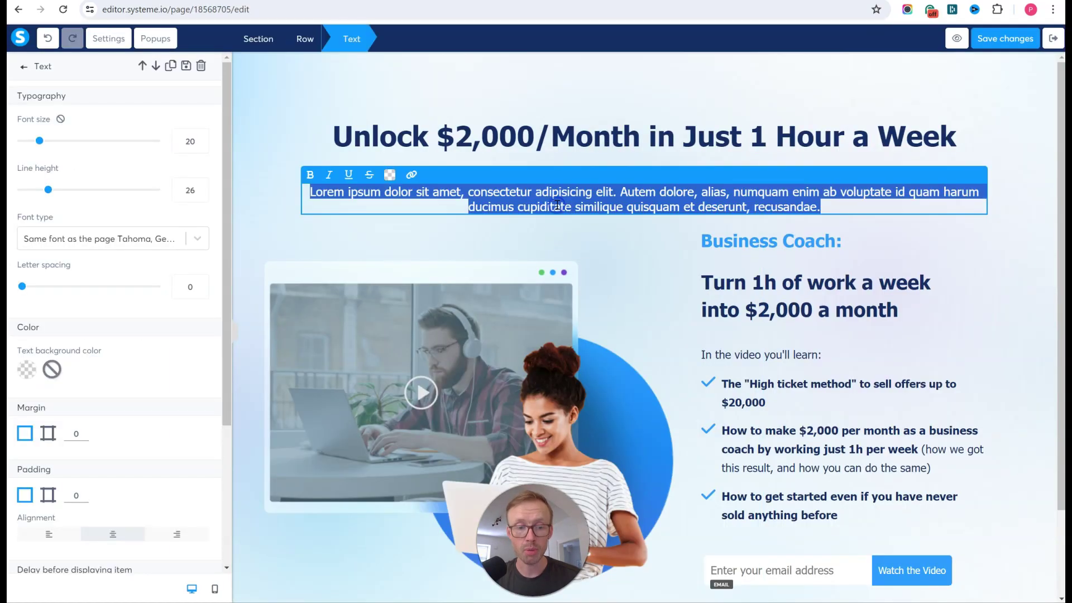
{"action": "key", "text": "ctrl+v"}
{"action": "left_click", "coordinate": [1022, 182]}
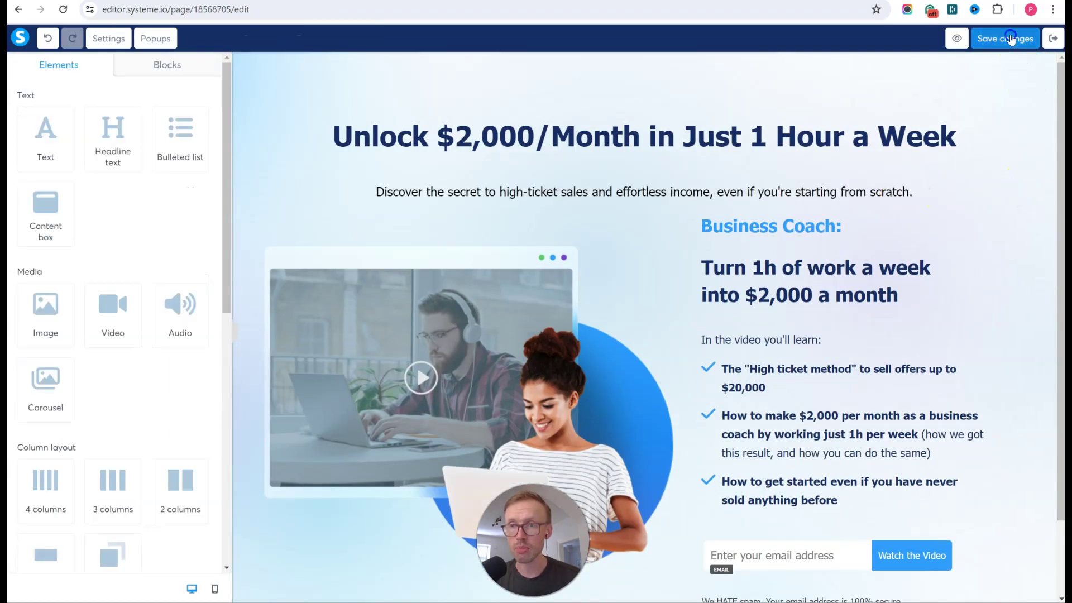
{"action": "left_click", "coordinate": [1011, 39]}
{"action": "left_click", "coordinate": [956, 38]}
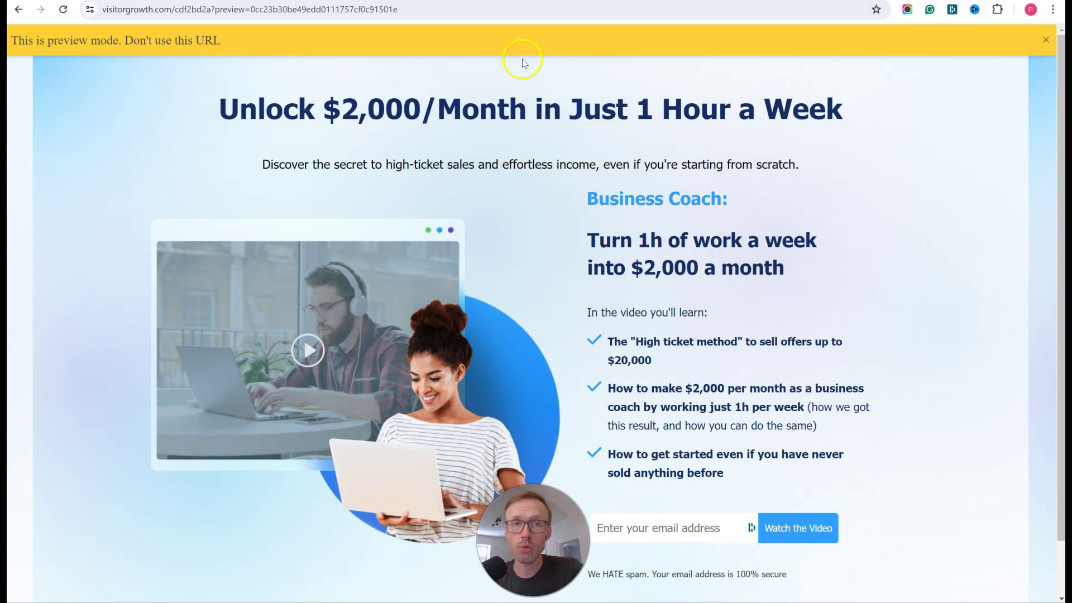
Close the preview and exit the editor to the Business Coach squeeze step's settings.
{"action": "key", "text": "ctrl+w"}
{"action": "left_click", "coordinate": [1051, 38]}
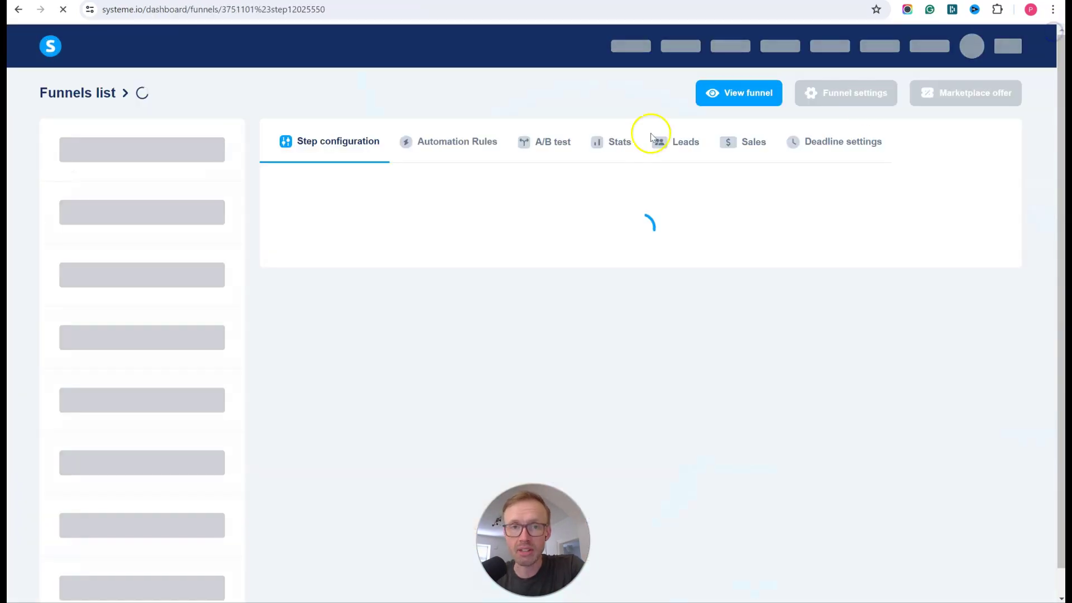
{"action": "scroll", "coordinate": [651, 137], "scroll_direction": "down", "scroll_amount": 1}
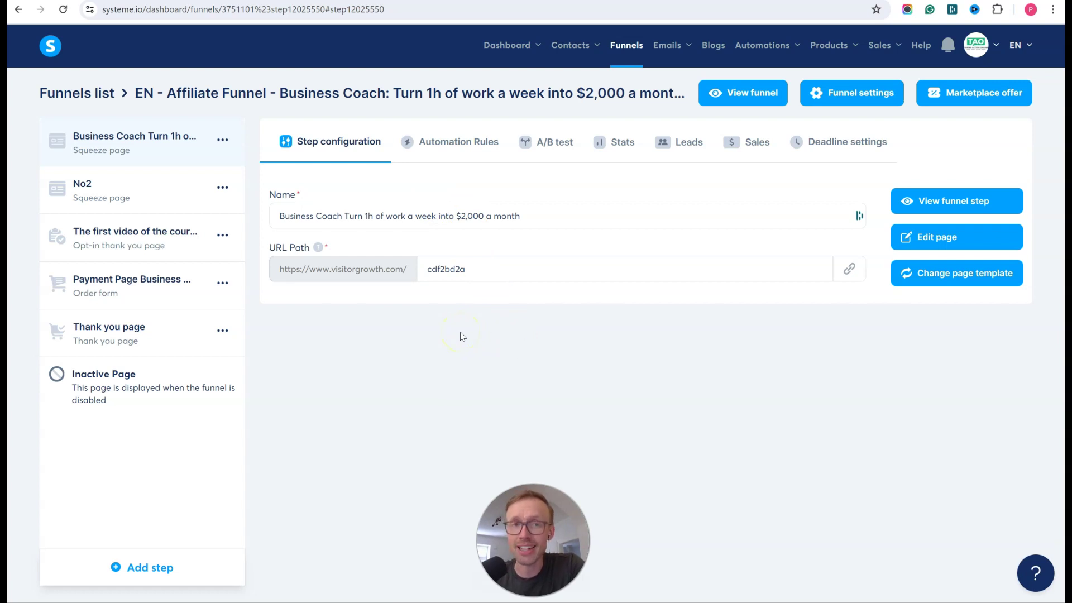
Save an A/B test with variant No2 and goal page Payment Page Business Coach, then select No2.
{"action": "left_click", "coordinate": [547, 142]}
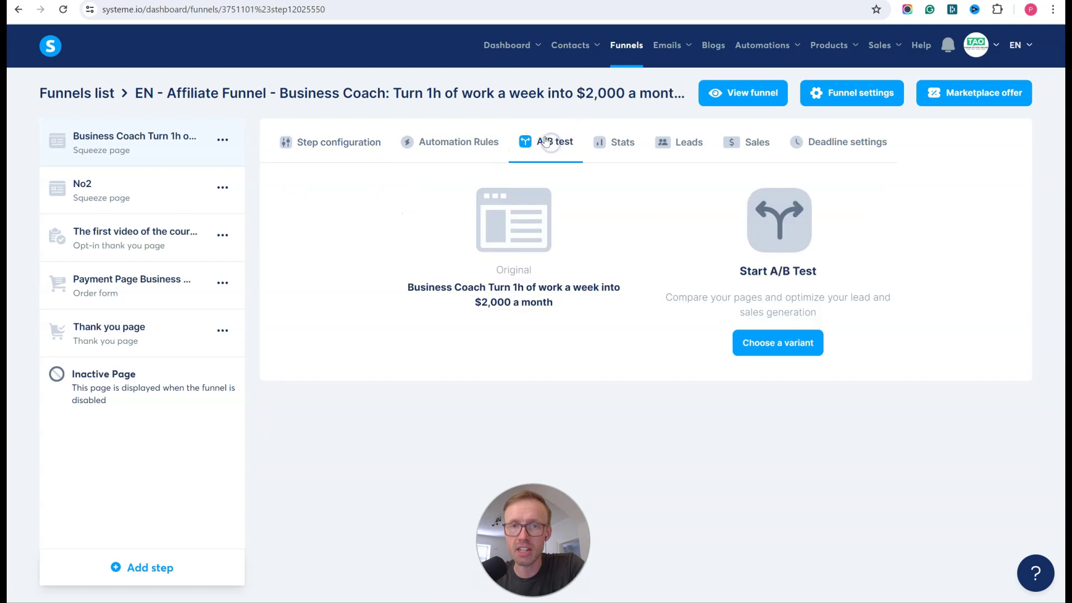
{"action": "left_click", "coordinate": [781, 342]}
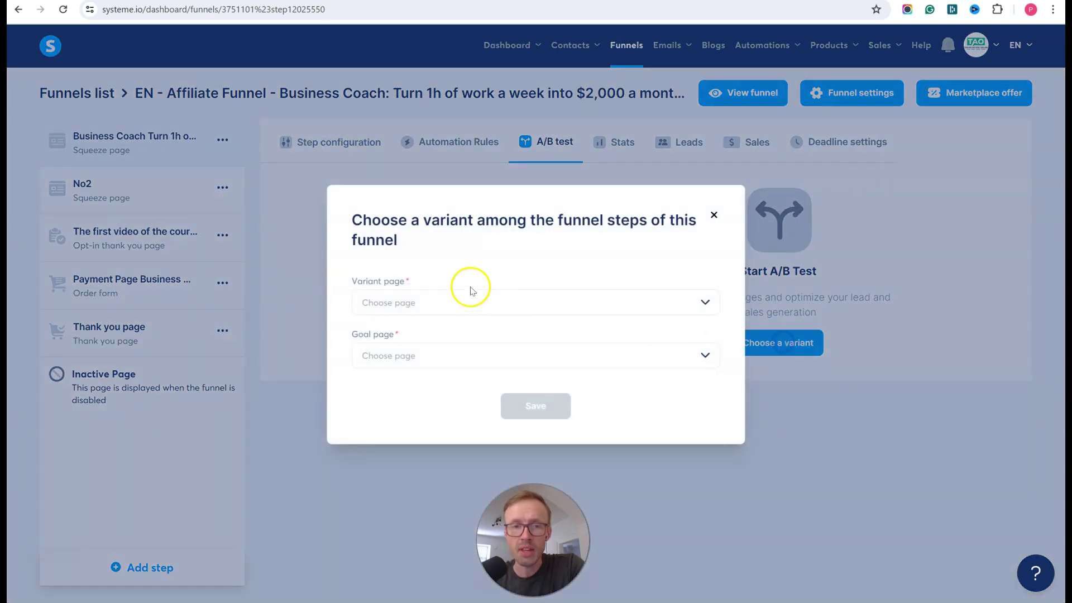
{"action": "left_click", "coordinate": [466, 300]}
{"action": "left_click", "coordinate": [373, 331]}
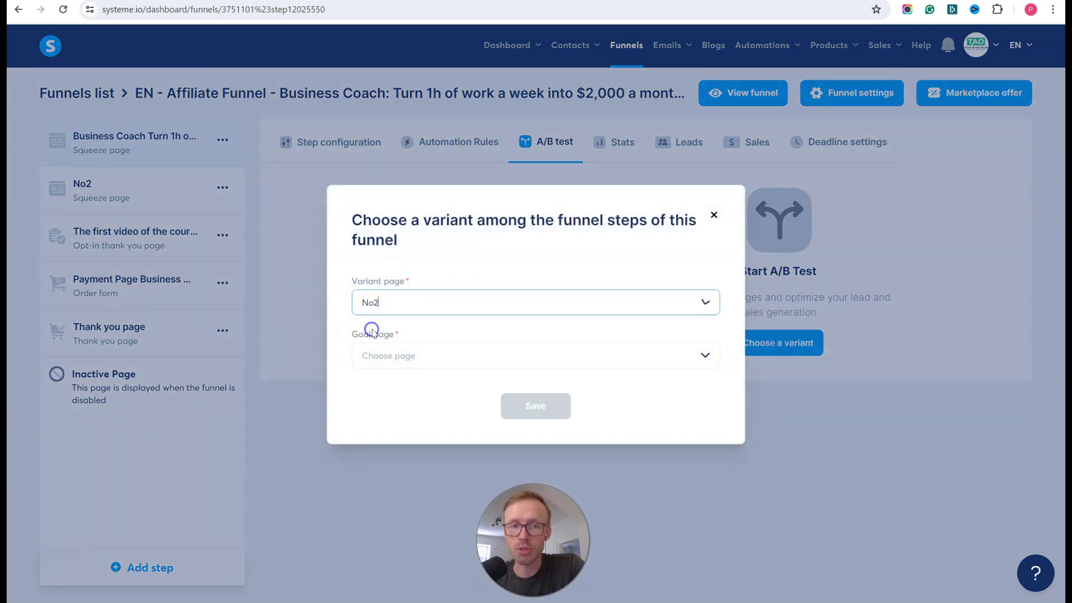
{"action": "left_click", "coordinate": [400, 357]}
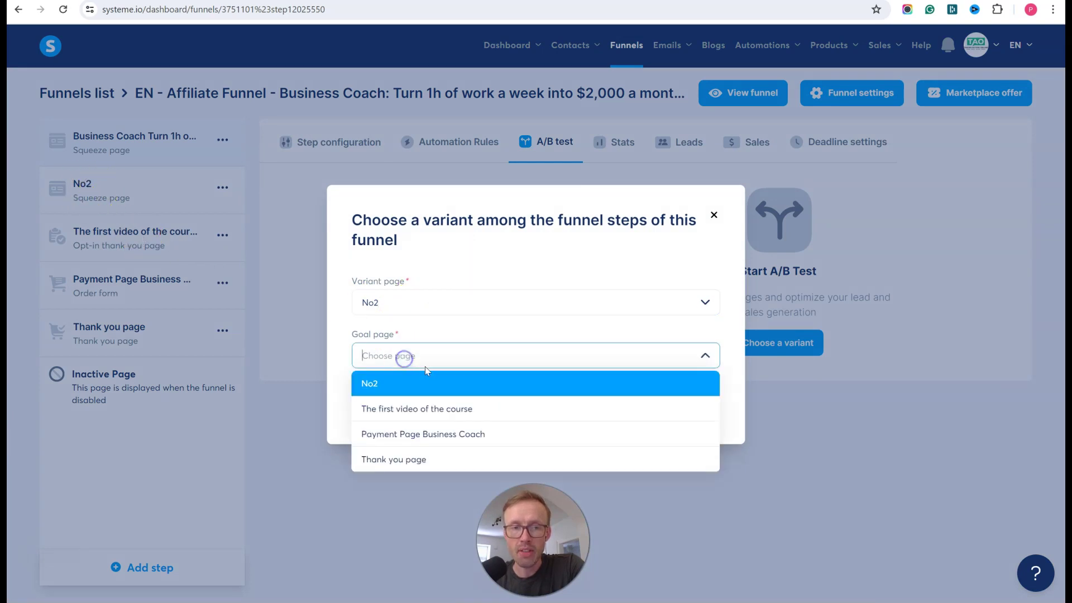
{"action": "left_click", "coordinate": [431, 435]}
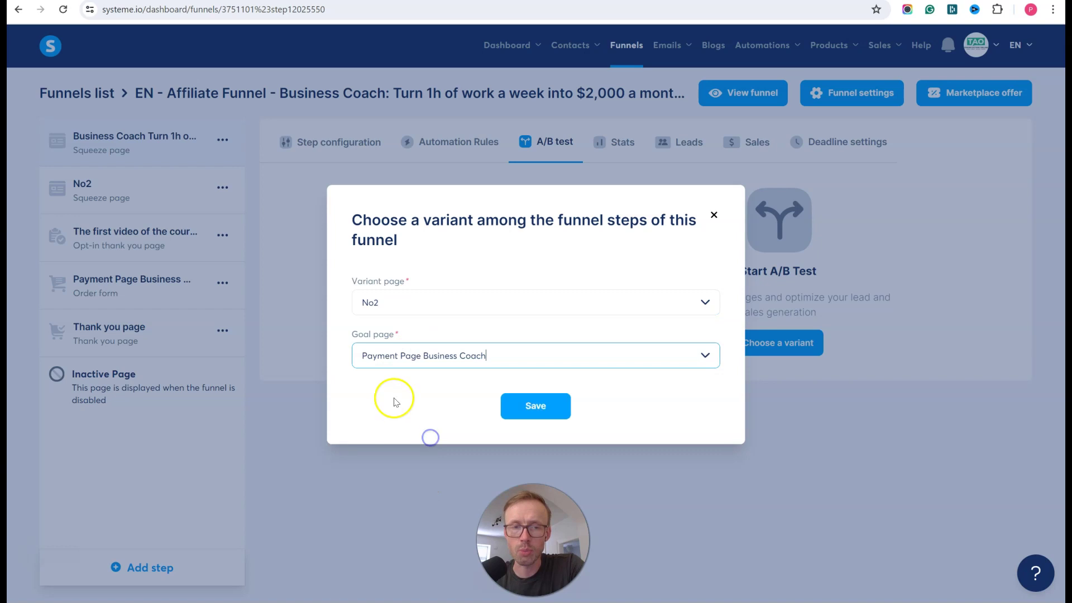
{"action": "left_click", "coordinate": [531, 404]}
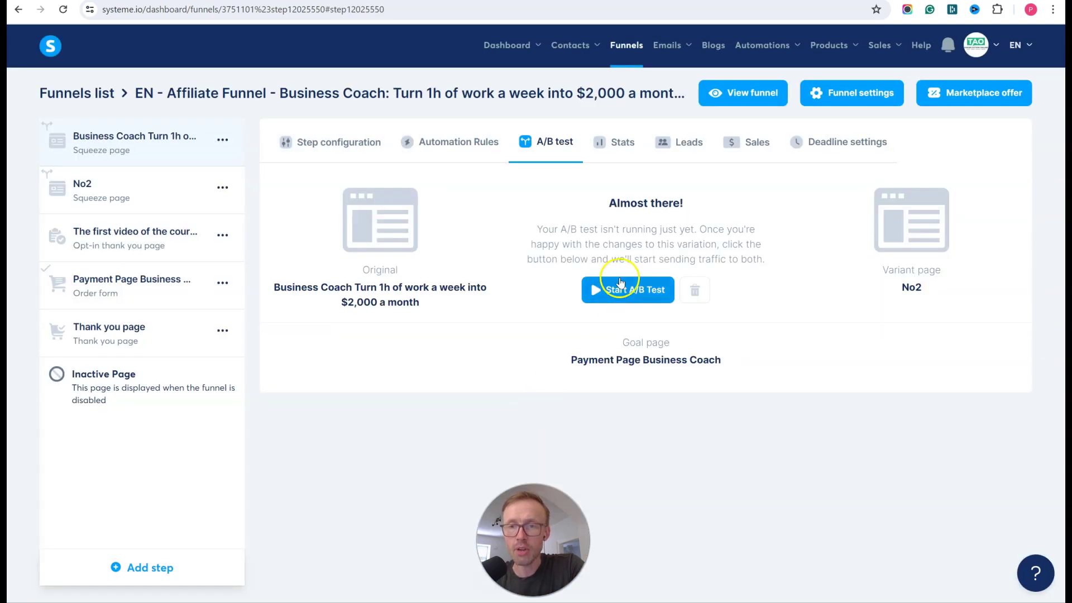
{"action": "left_click_drag", "start_coordinate": [286, 290], "coordinate": [412, 304]}
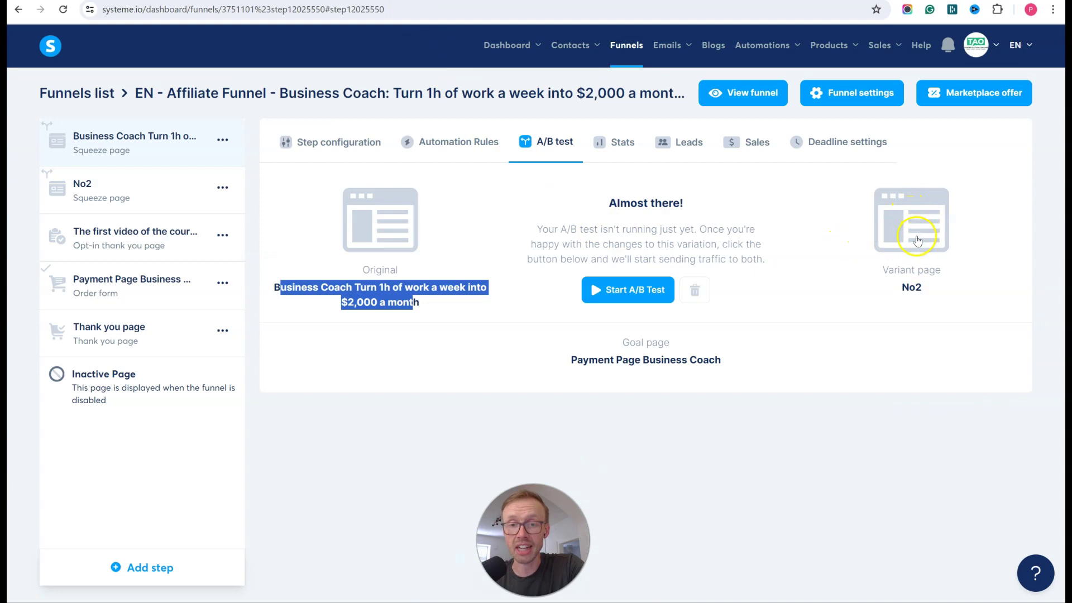
{"action": "left_click", "coordinate": [92, 189]}
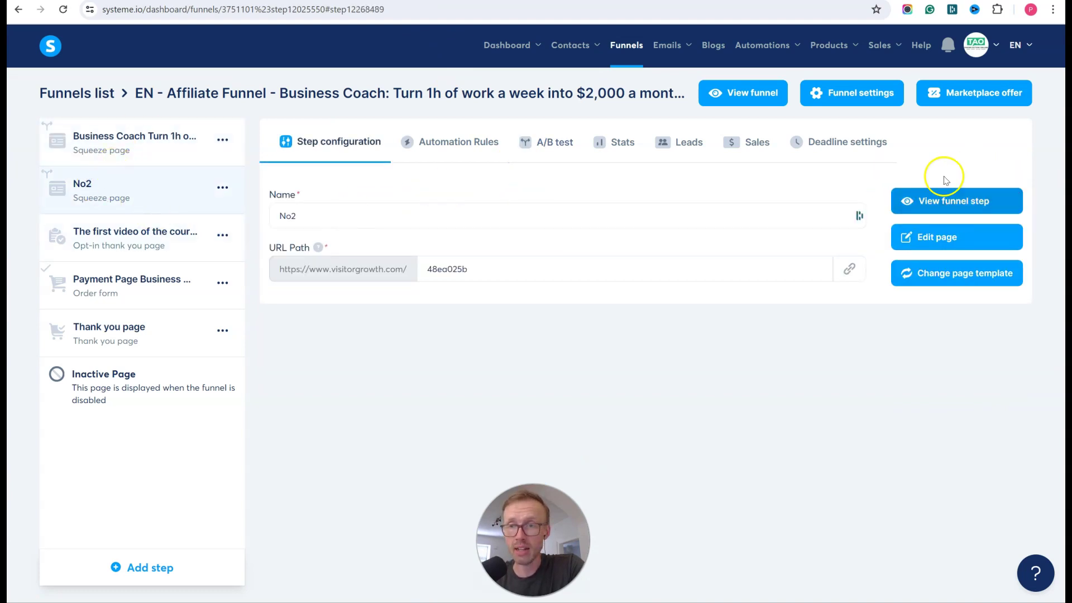
Swap the No2 page to the 'Cattura il tuo per sempre' wedding template and open it for editing.
{"action": "left_click", "coordinate": [946, 274]}
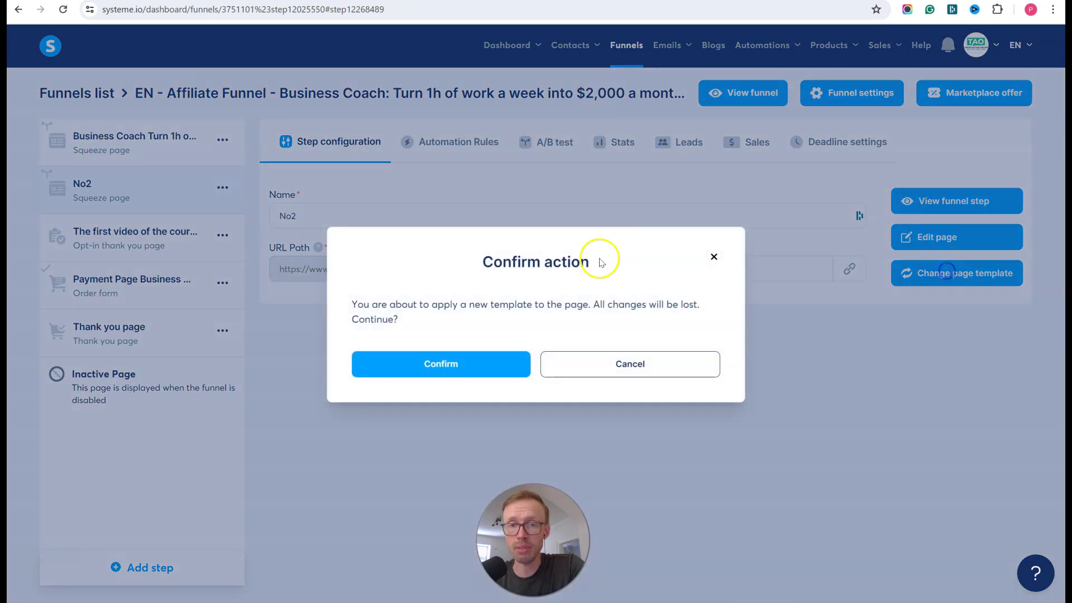
{"action": "left_click", "coordinate": [455, 359]}
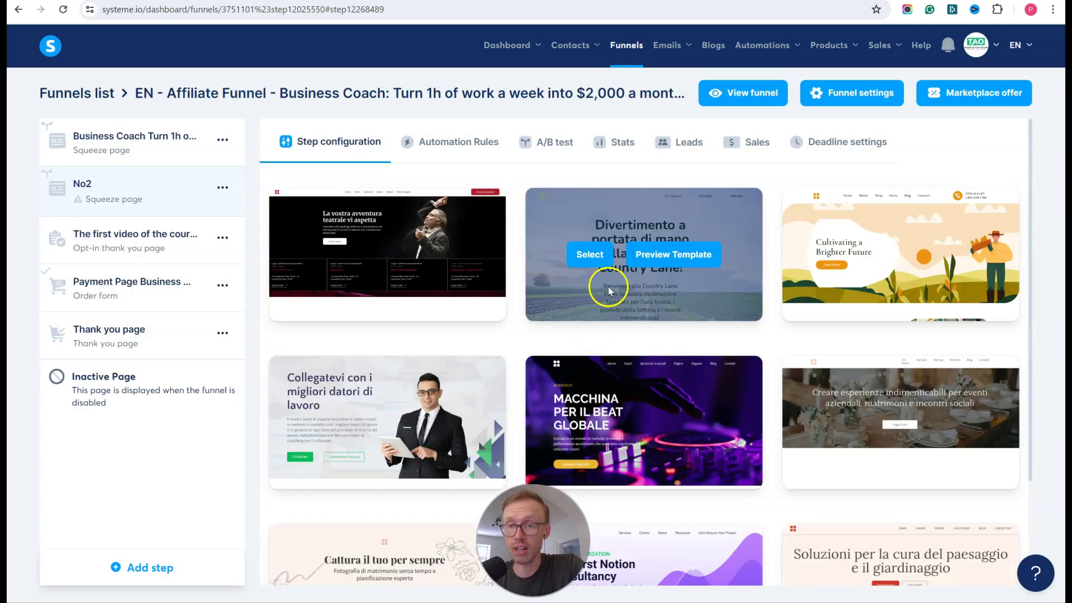
{"action": "scroll", "coordinate": [610, 287], "scroll_direction": "down", "scroll_amount": 3}
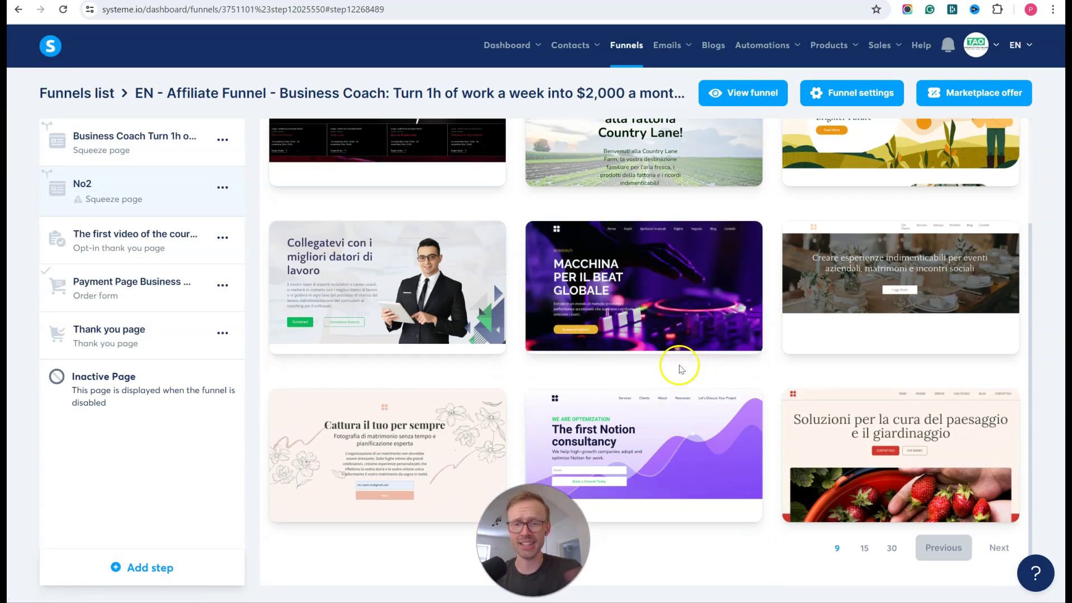
{"action": "mouse_move", "coordinate": [412, 450]}
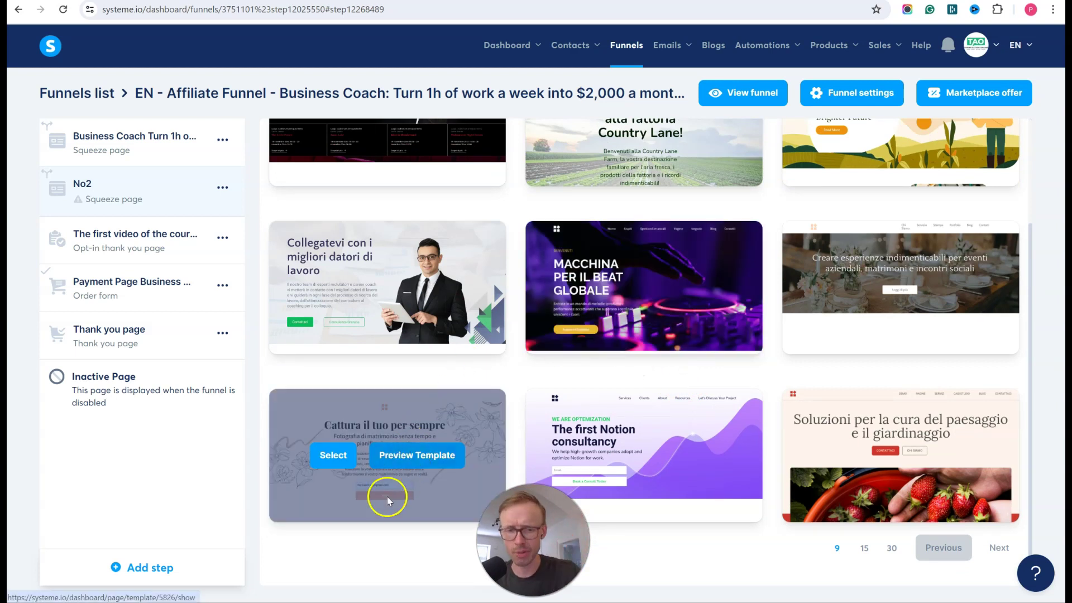
{"action": "left_click", "coordinate": [334, 456]}
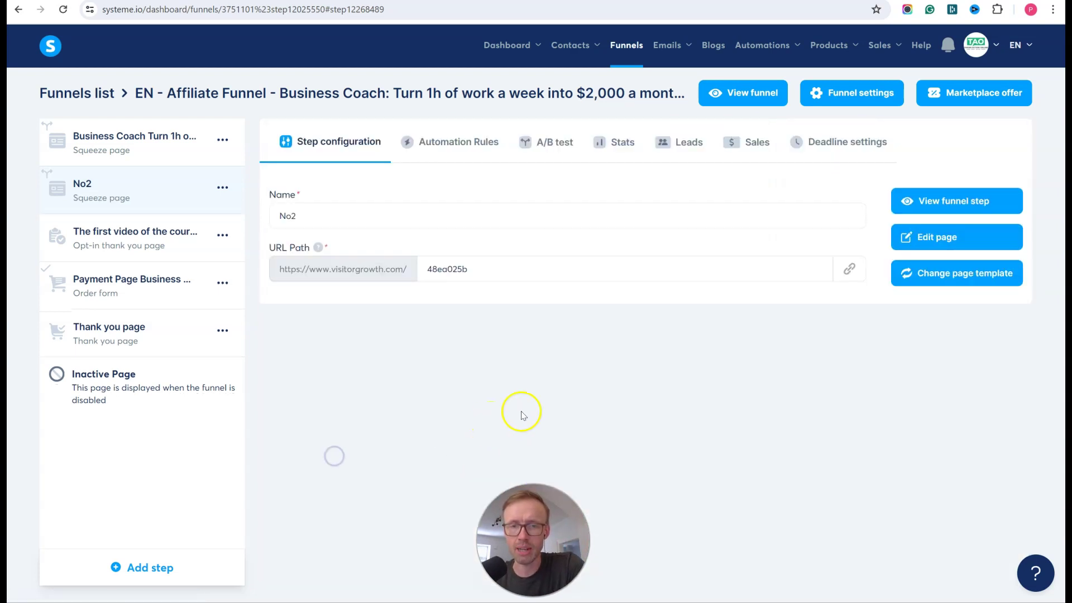
{"action": "left_click", "coordinate": [945, 238]}
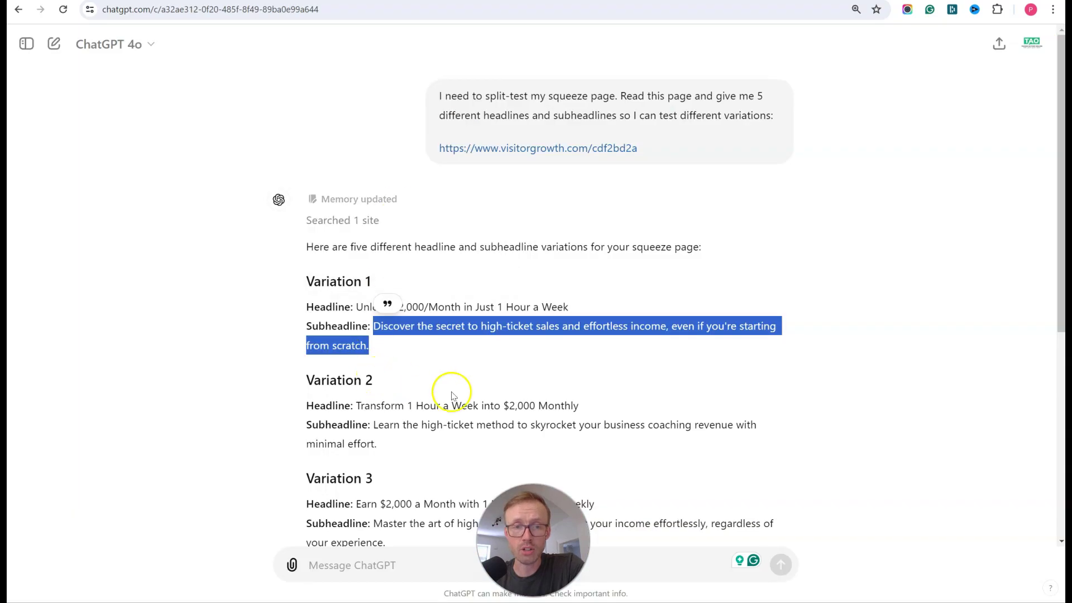
Paste 'Transform 1 Hour a Week into $2,000 Monthly' over 'Capture Your Forever', save and exit.
{"action": "left_click_drag", "start_coordinate": [580, 406], "coordinate": [355, 405]}
{"action": "key", "text": "ctrl+c"}
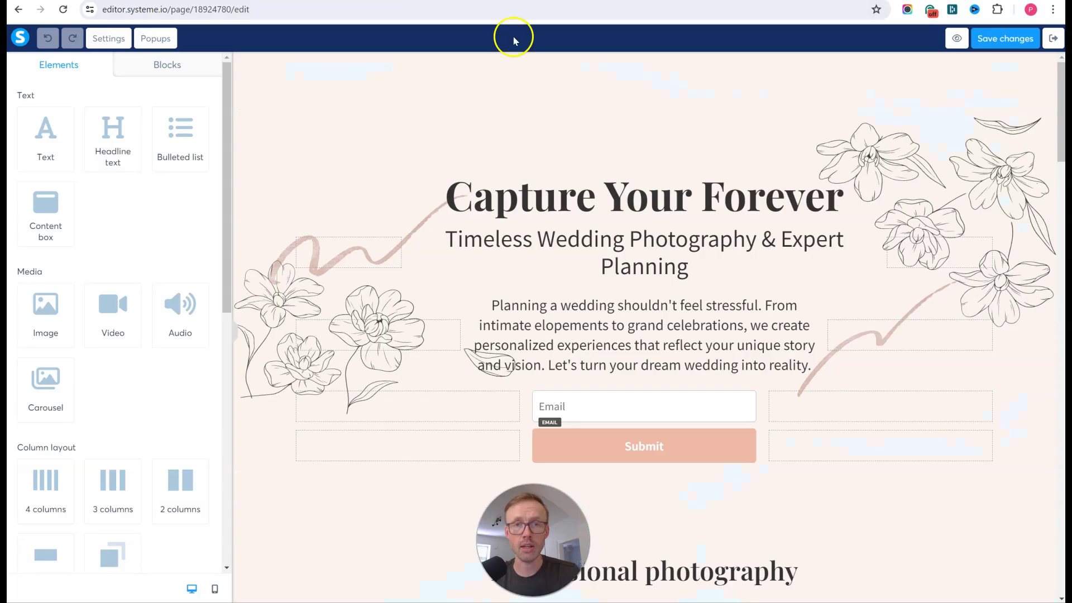
{"action": "triple_click", "coordinate": [618, 193]}
{"action": "key", "text": "ctrl+v"}
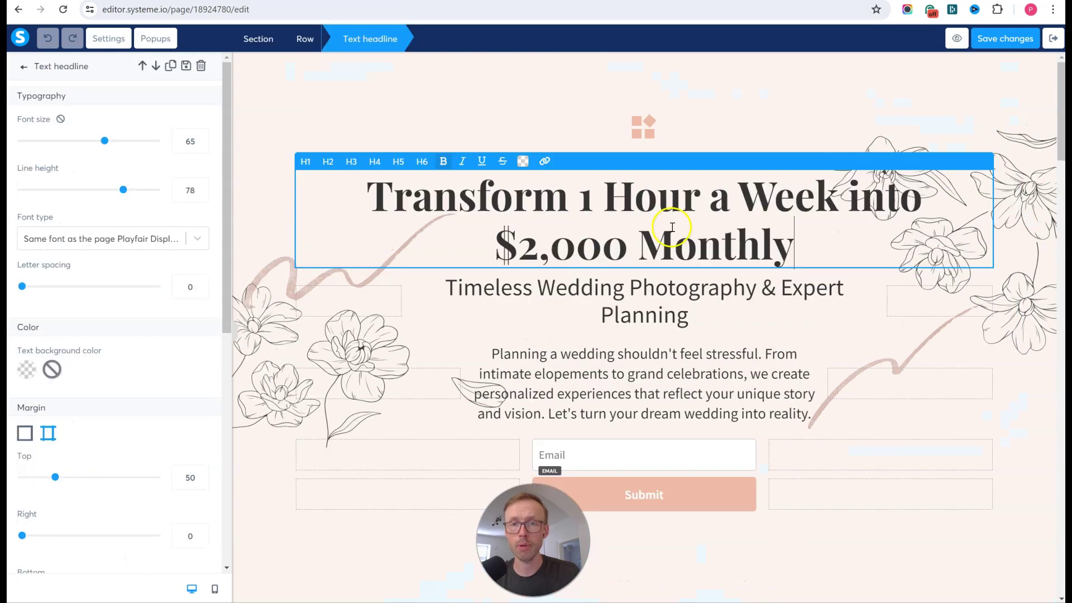
{"action": "left_click", "coordinate": [898, 318]}
{"action": "left_click", "coordinate": [803, 257]}
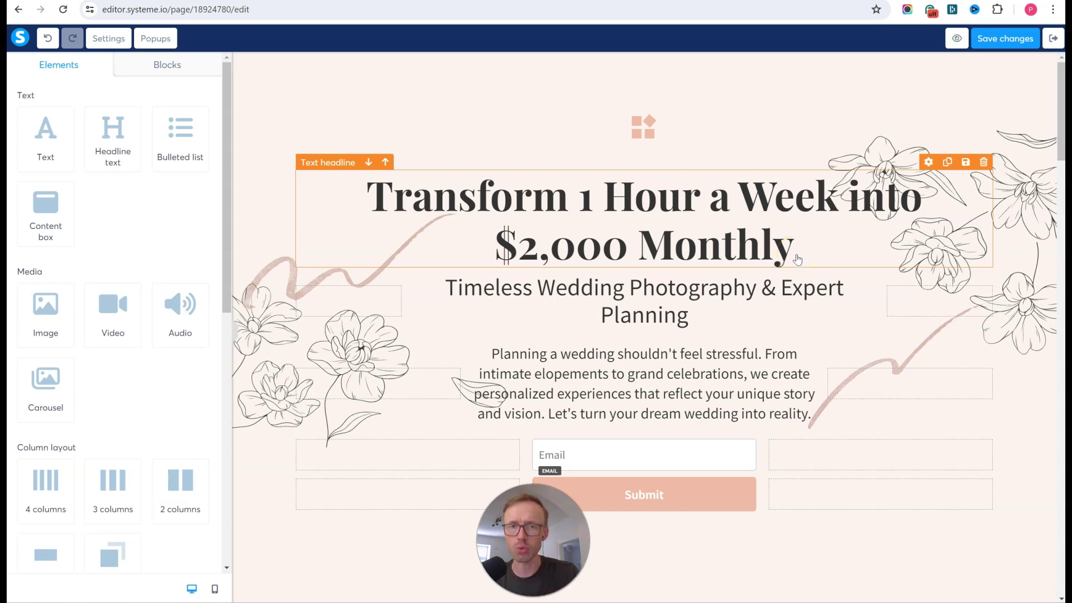
{"action": "left_click", "coordinate": [994, 39]}
{"action": "left_click", "coordinate": [1053, 39]}
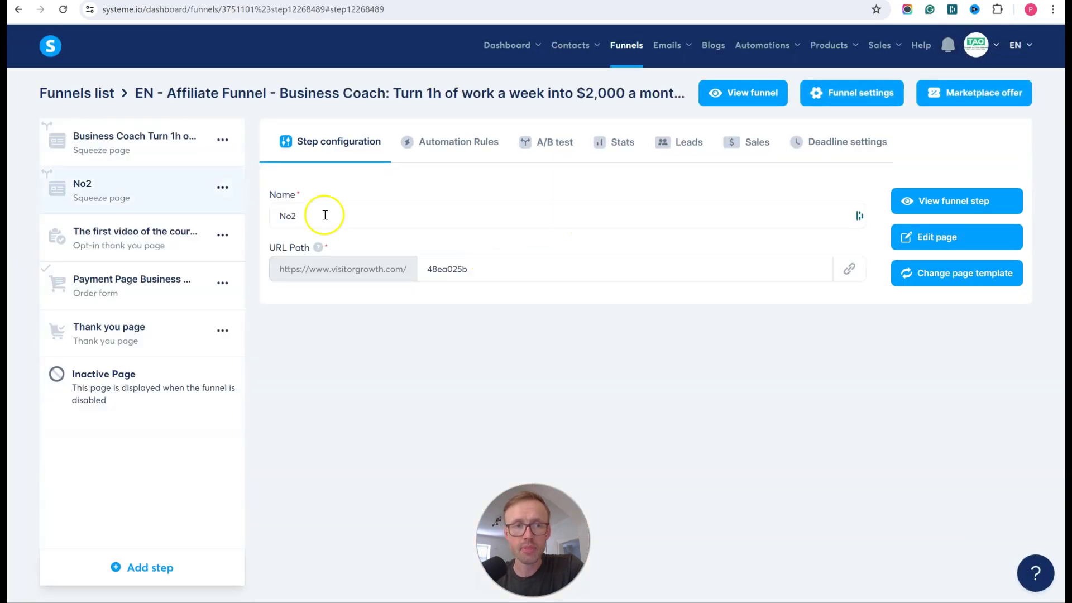
Start the A/B test on the Business Coach squeeze step, check its stats rows, and view the live funnel.
{"action": "left_click", "coordinate": [109, 139]}
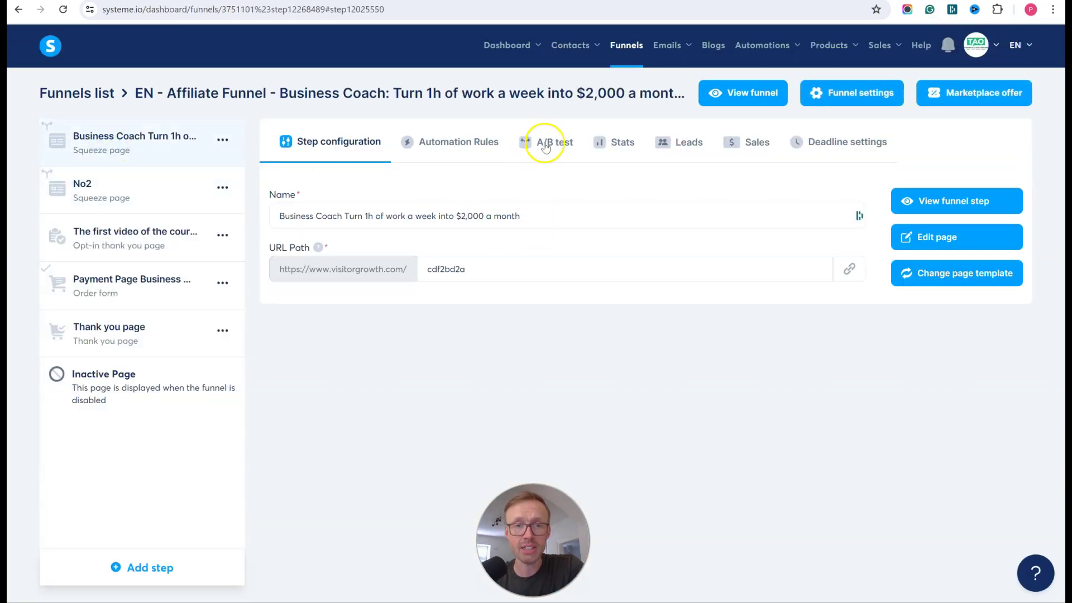
{"action": "left_click", "coordinate": [545, 146]}
{"action": "left_click", "coordinate": [630, 293]}
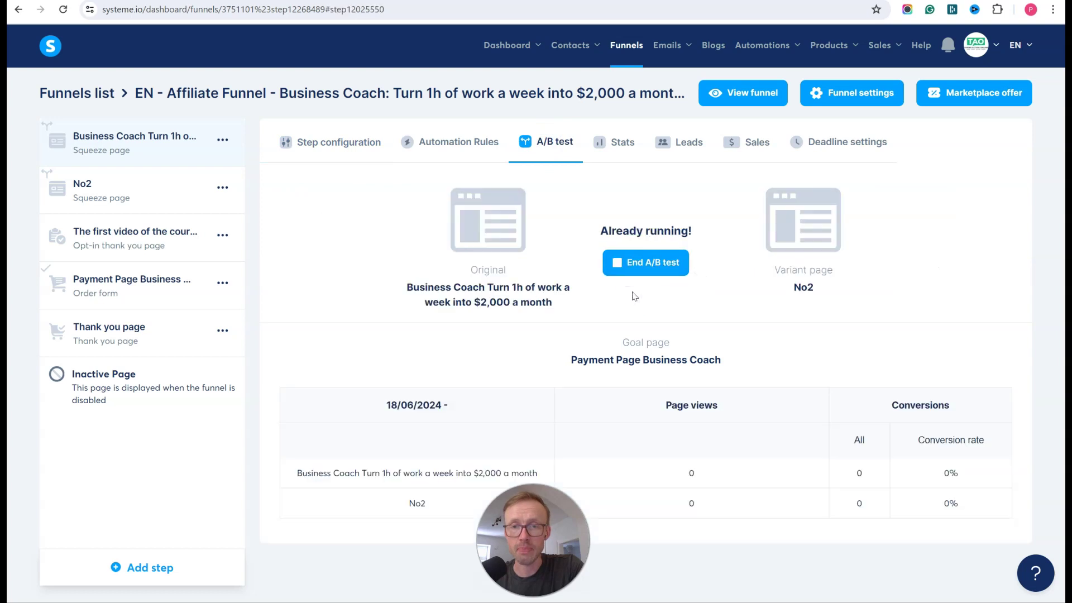
{"action": "left_click_drag", "start_coordinate": [600, 231], "coordinate": [693, 231]}
{"action": "left_click", "coordinate": [905, 320]}
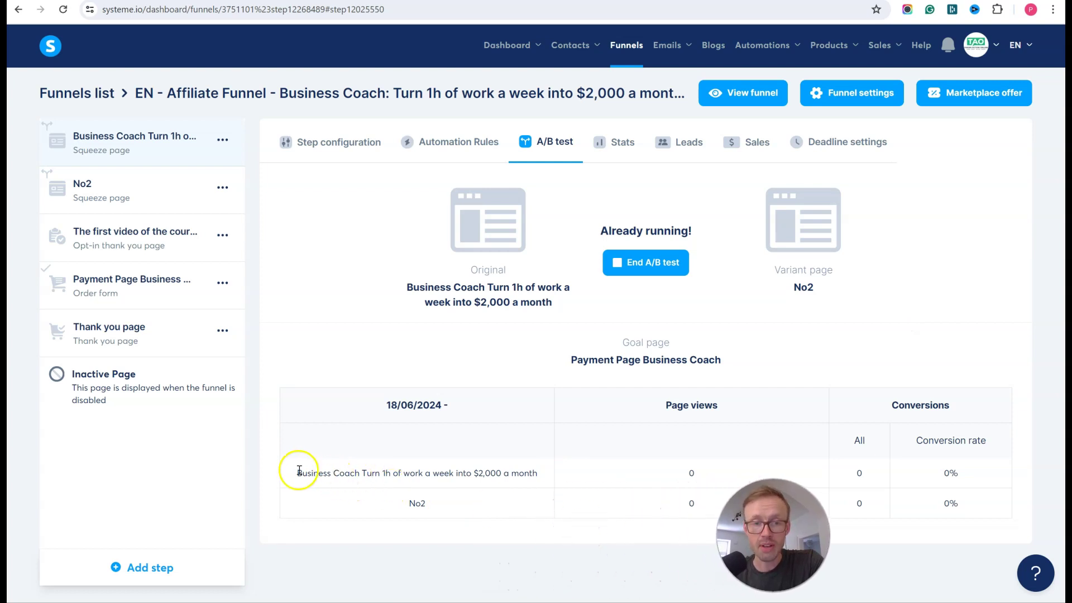
{"action": "left_click_drag", "start_coordinate": [295, 472], "coordinate": [510, 473]}
{"action": "left_click", "coordinate": [416, 502]}
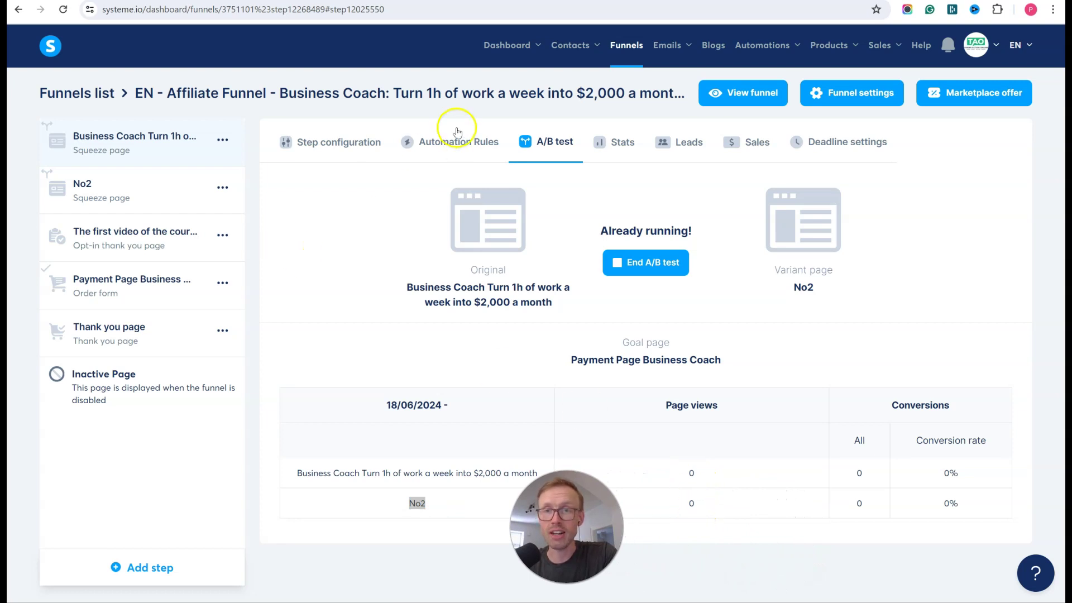
{"action": "left_click", "coordinate": [740, 99]}
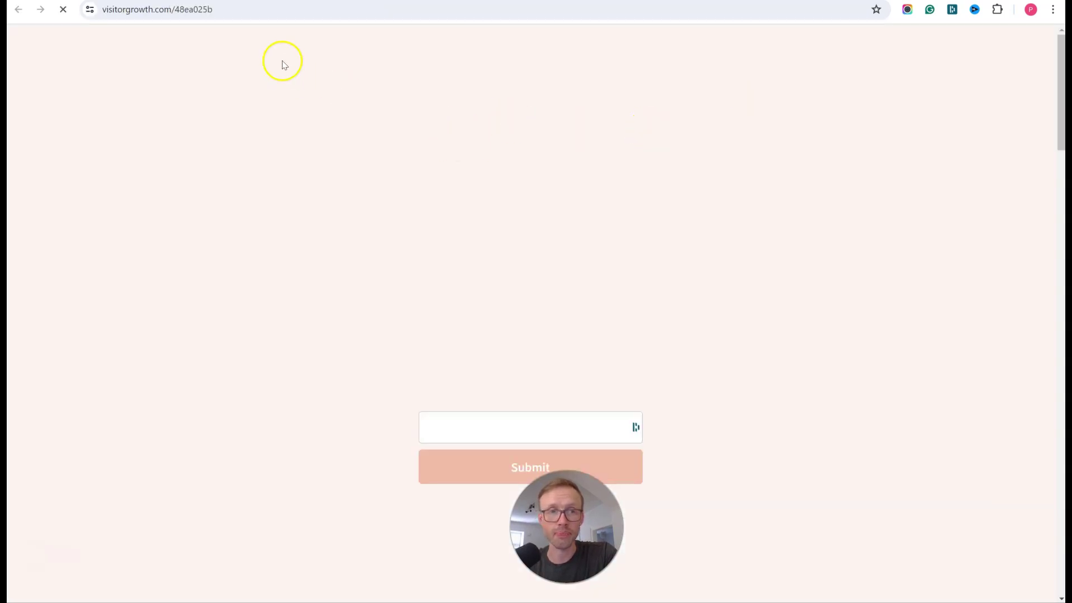
Load the funnel URL in a new incognito window beside the original, then refresh the funnel step.
{"action": "left_click", "coordinate": [249, 13]}
{"action": "key", "text": "ctrl+c"}
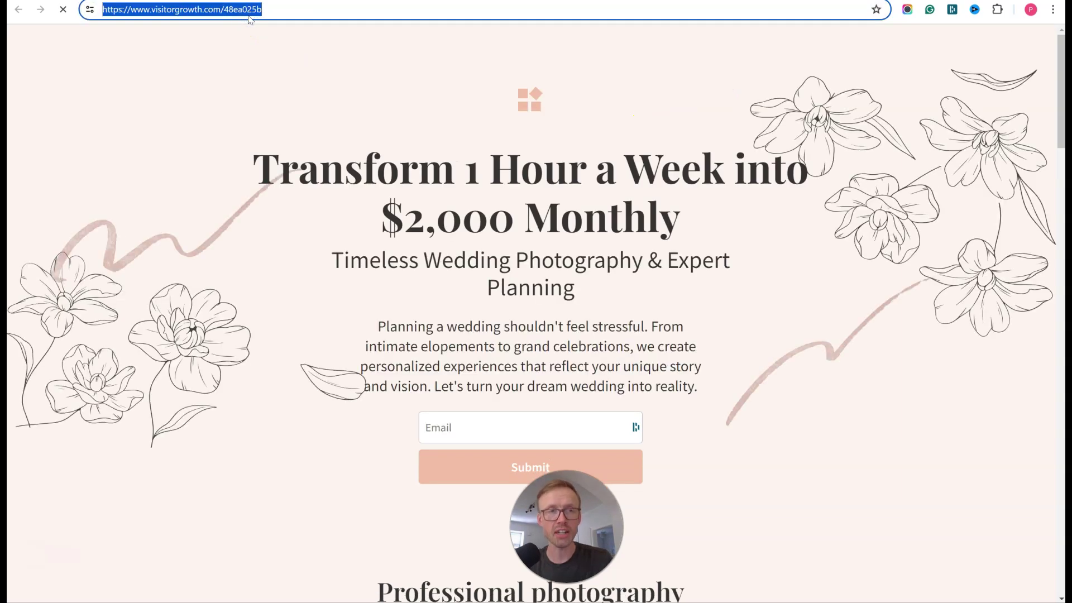
{"action": "left_click", "coordinate": [1052, 11]}
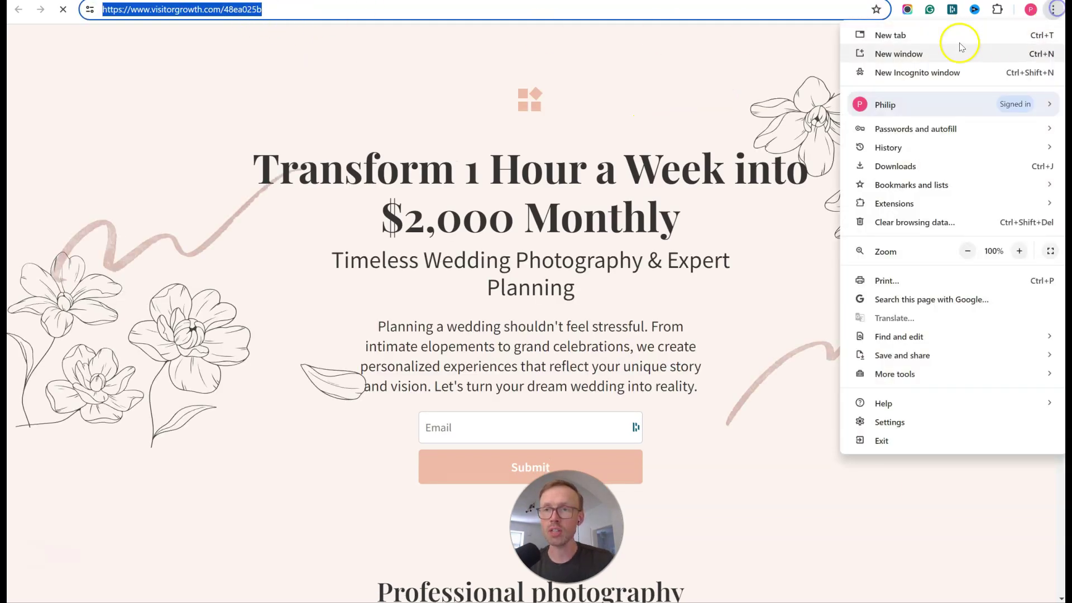
{"action": "left_click", "coordinate": [933, 70]}
{"action": "key", "text": "ctrl+v"}
{"action": "key", "text": "Return"}
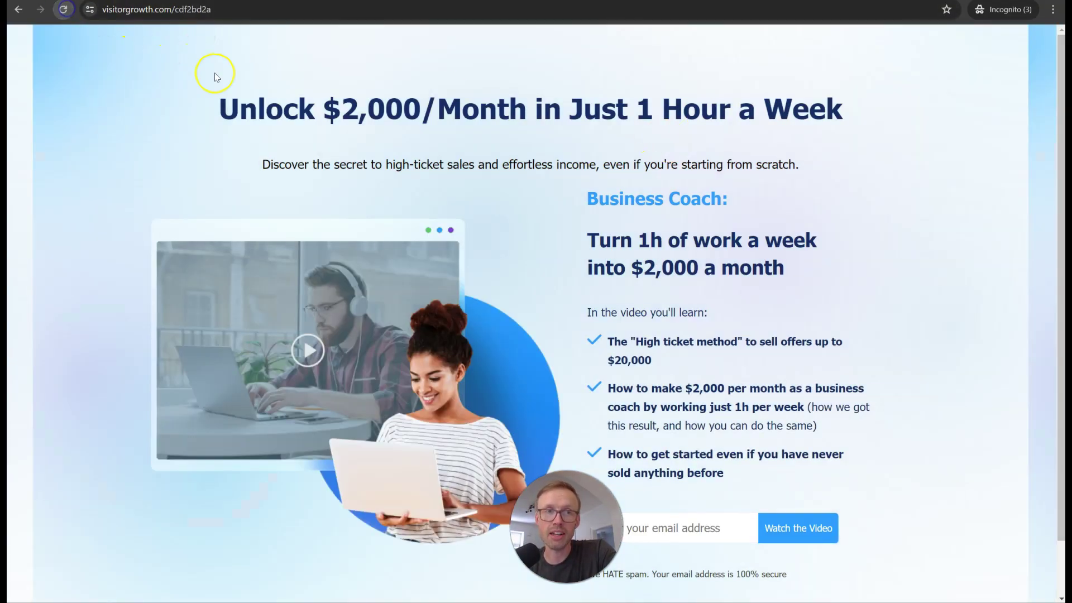
{"action": "left_click_drag", "start_coordinate": [491, 28], "coordinate": [514, 74]}
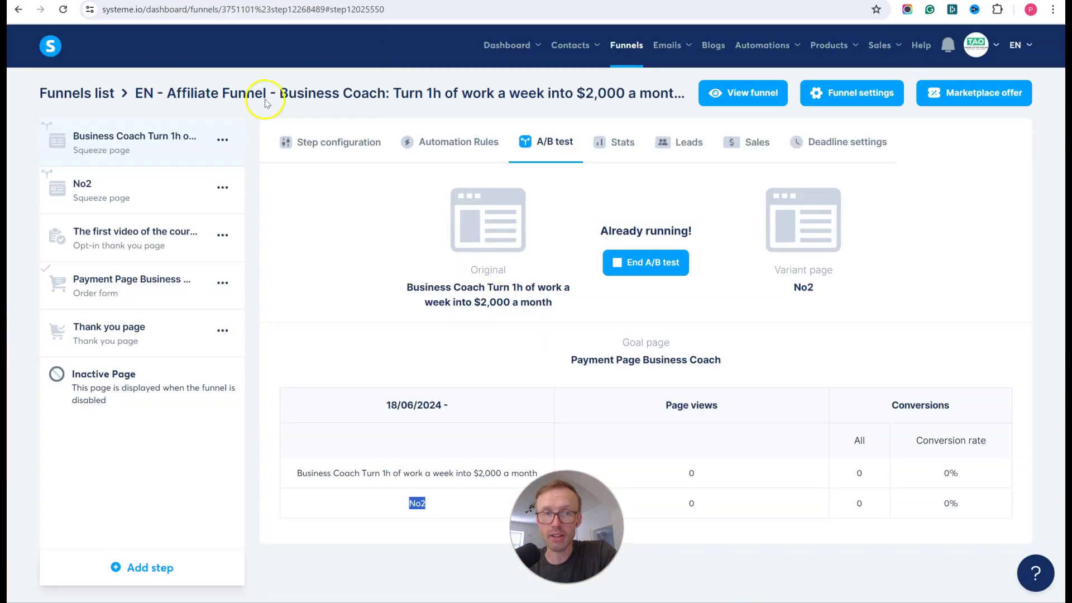
{"action": "left_click", "coordinate": [63, 9]}
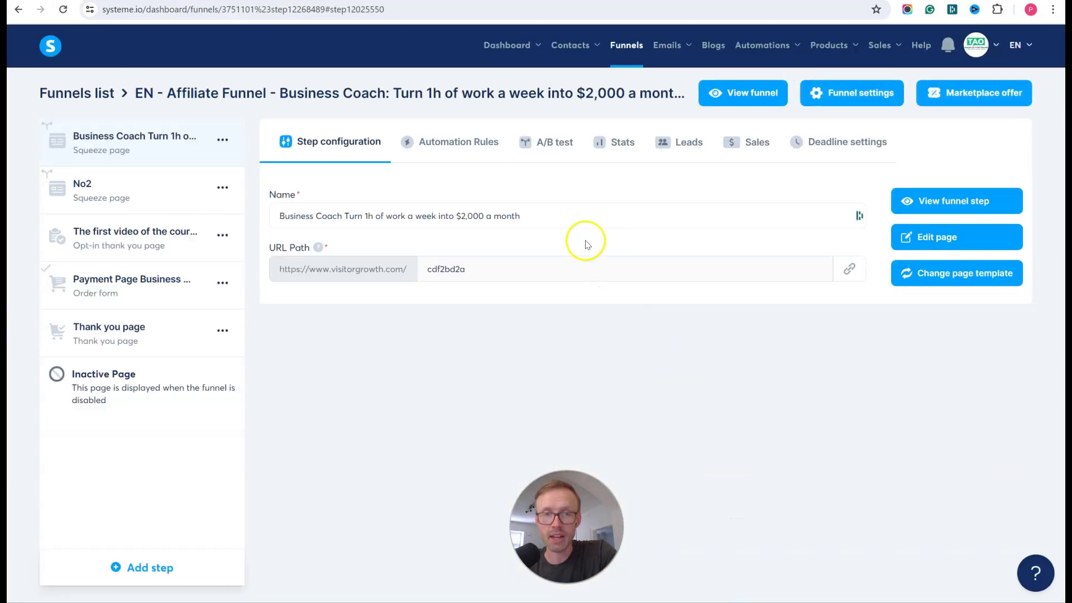
Check the A/B test stats showing one view per page, then return to the wedding variant page.
{"action": "left_click", "coordinate": [553, 144]}
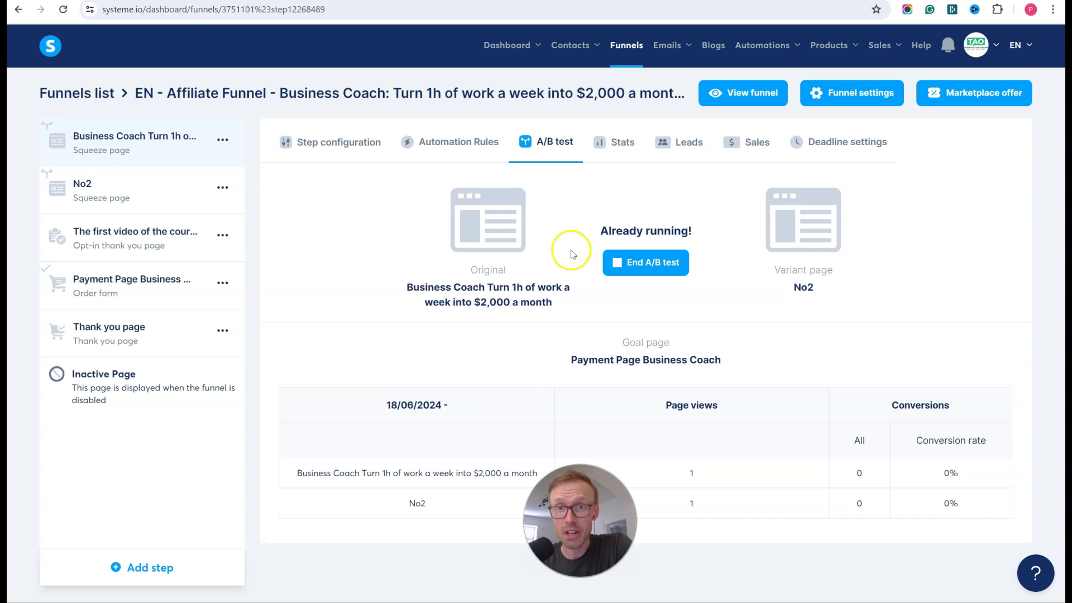
{"action": "key", "text": "ctrl+Tab"}
Reload the live funnel and highlight the wedding variant's 'Transform 1 Hour' headline and wedding photography subtitle.
{"action": "left_click", "coordinate": [566, 173]}
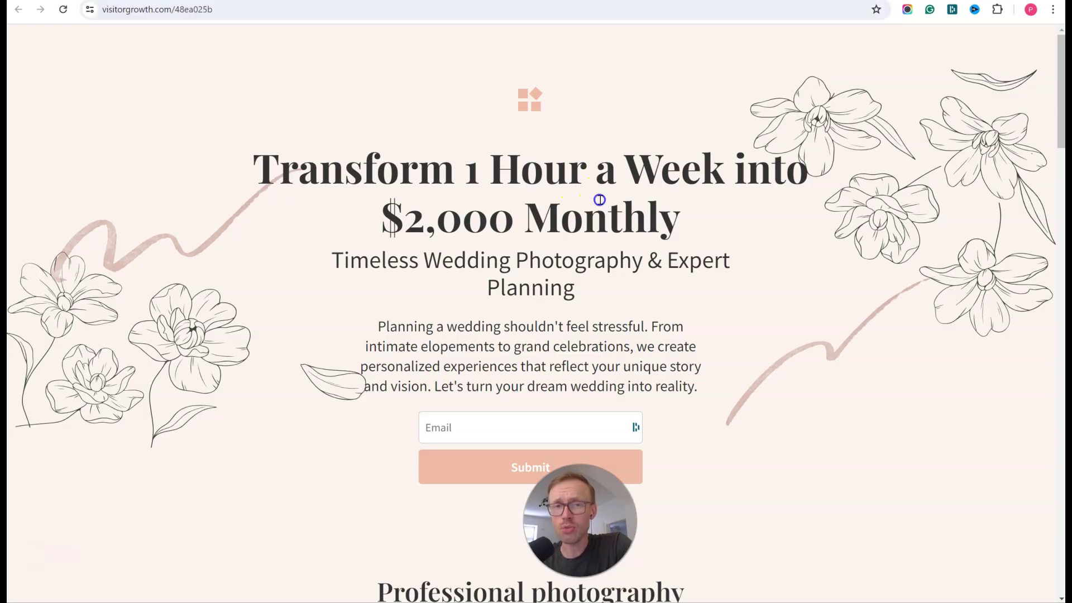
{"action": "left_click", "coordinate": [60, 10]}
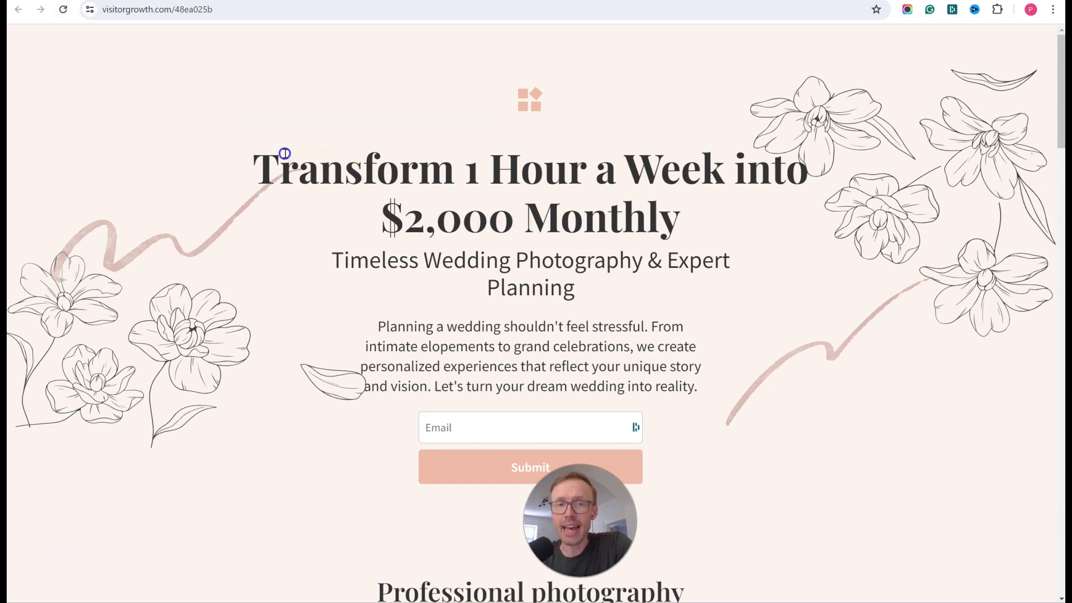
{"action": "left_click_drag", "start_coordinate": [282, 153], "coordinate": [722, 210]}
{"action": "left_click_drag", "start_coordinate": [581, 290], "coordinate": [306, 268]}
{"action": "left_click", "coordinate": [448, 233]}
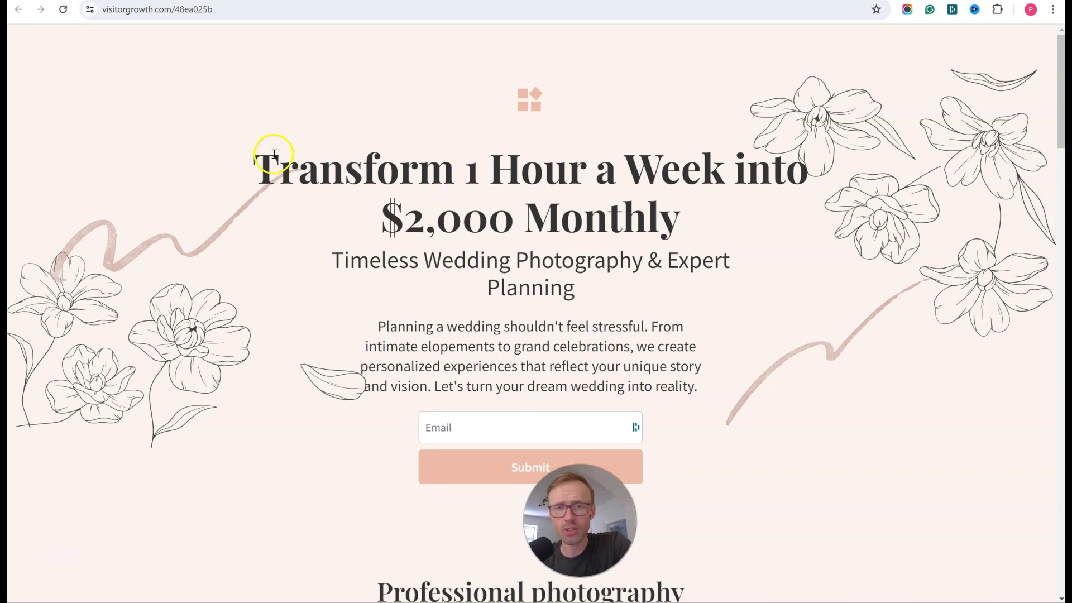
{"action": "scroll", "coordinate": [608, 268], "scroll_direction": "down", "scroll_amount": 5}
{"action": "scroll", "coordinate": [670, 268], "scroll_direction": "up", "scroll_amount": 5}
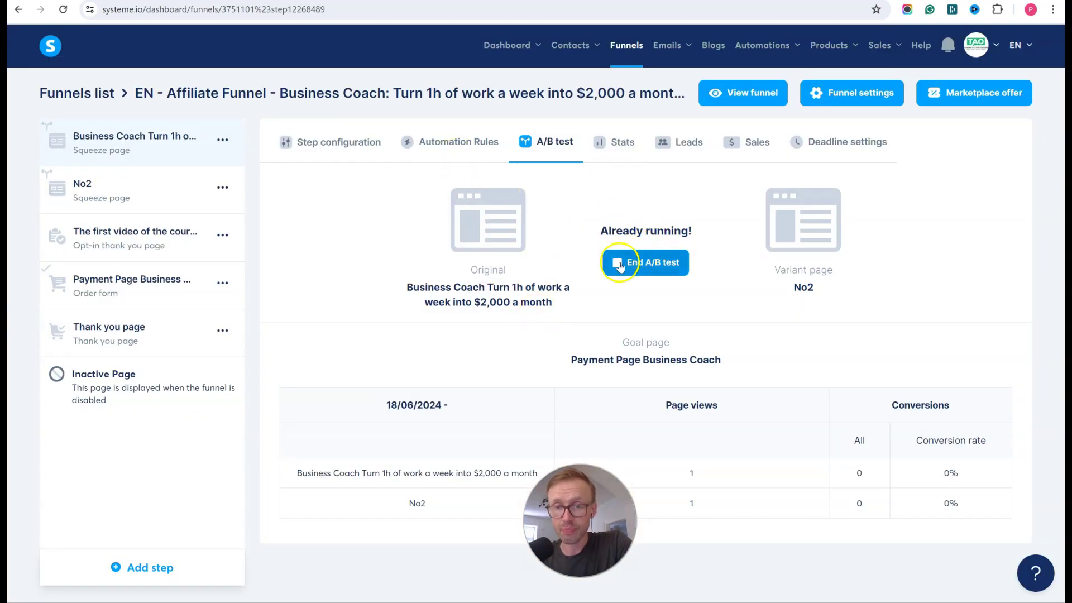
{"action": "left_click", "coordinate": [622, 268]}
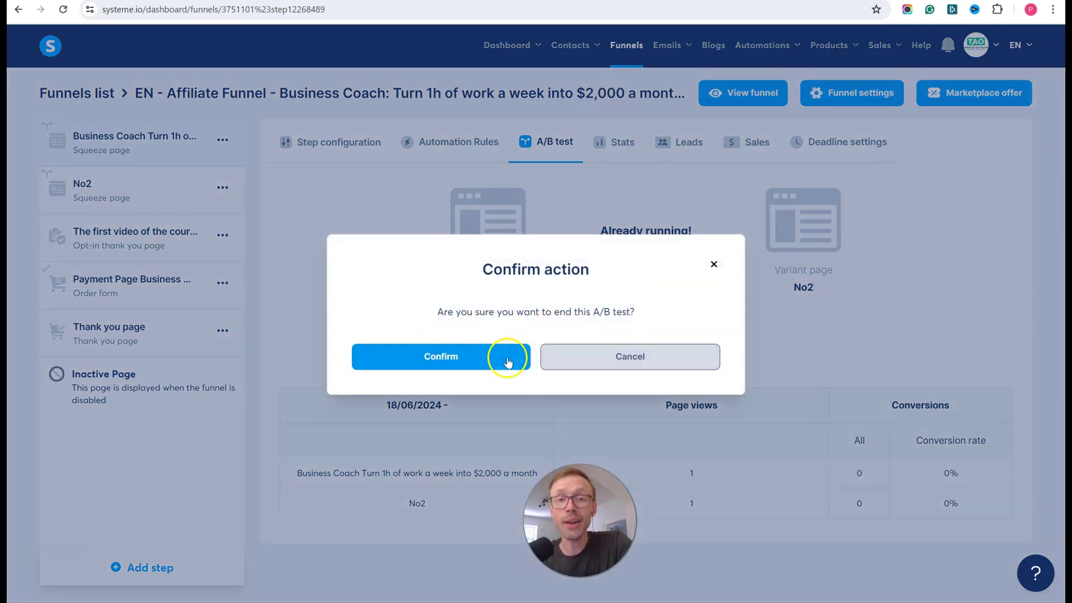
{"action": "left_click", "coordinate": [715, 266]}
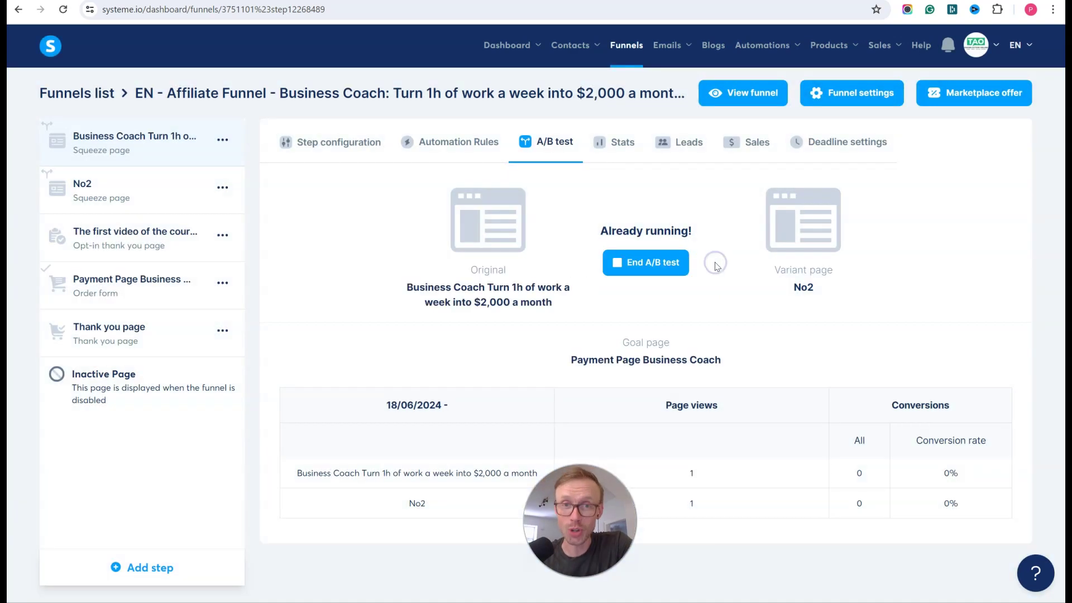